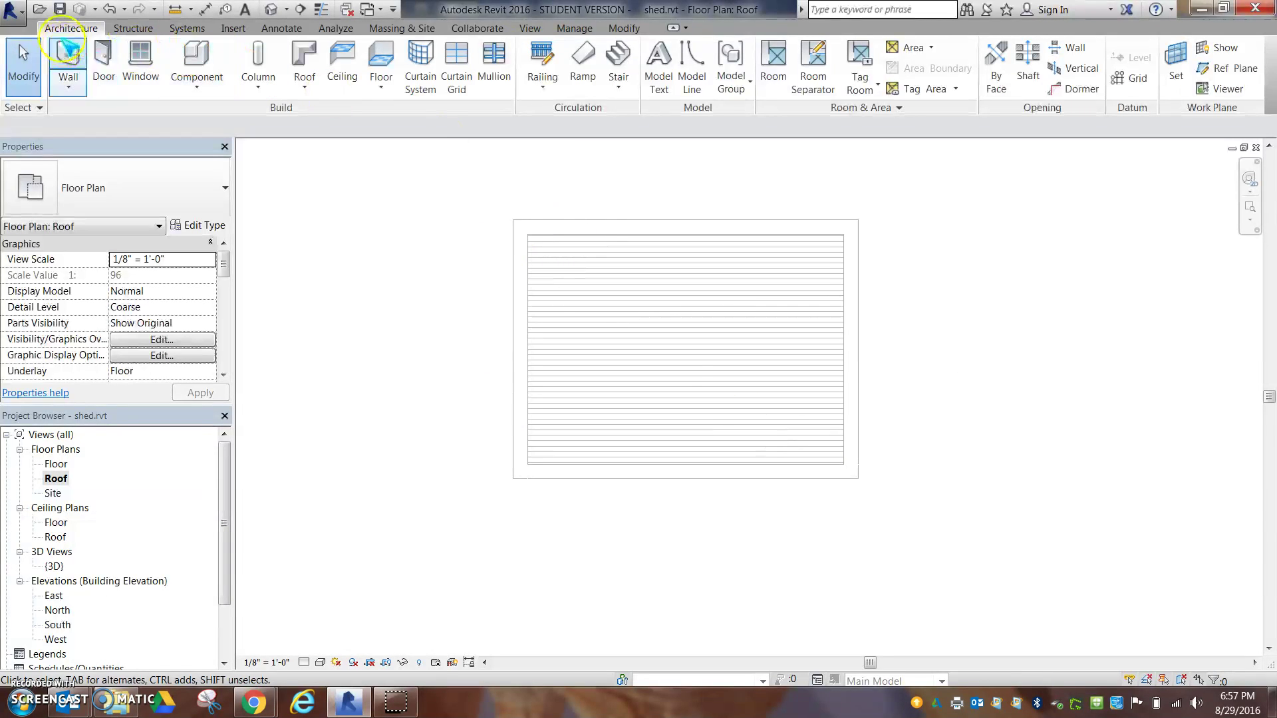
- Start a roof by footprint and add slope-defining boundary lines offset 1' outside the shed's two long walls
{"action": "left_click", "coordinate": [305, 57]}
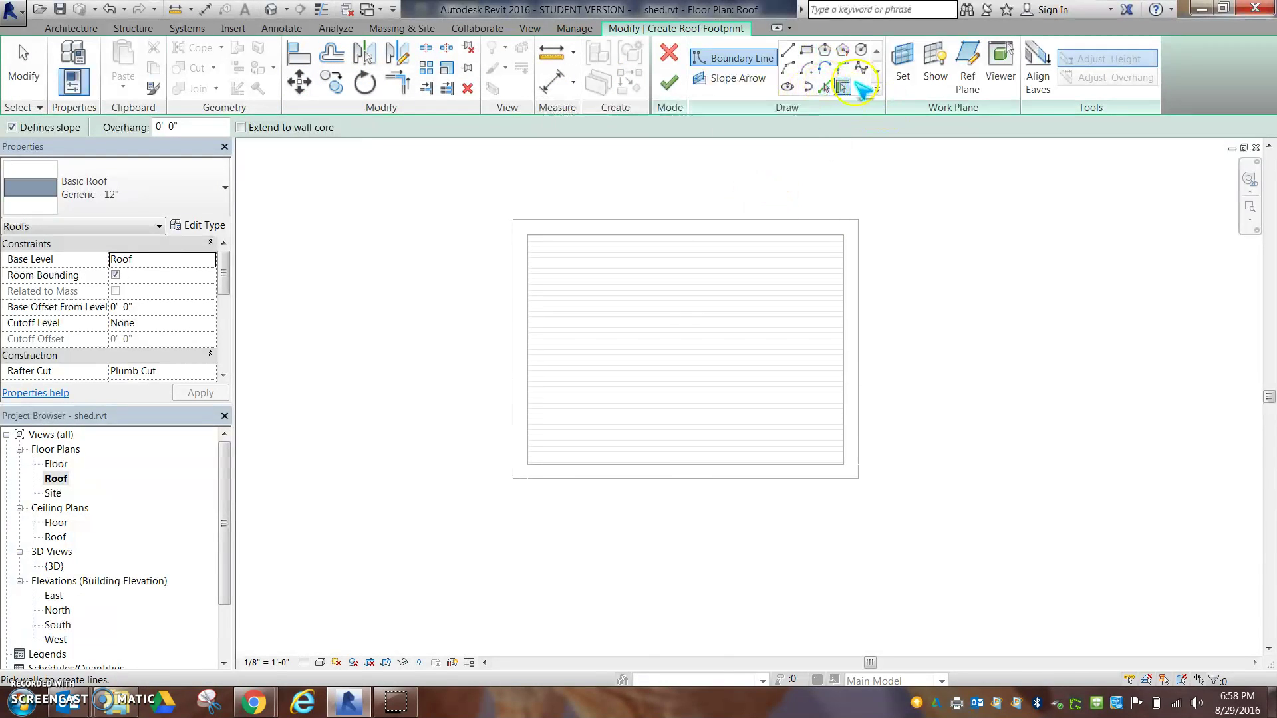
{"action": "left_click", "coordinate": [825, 88]}
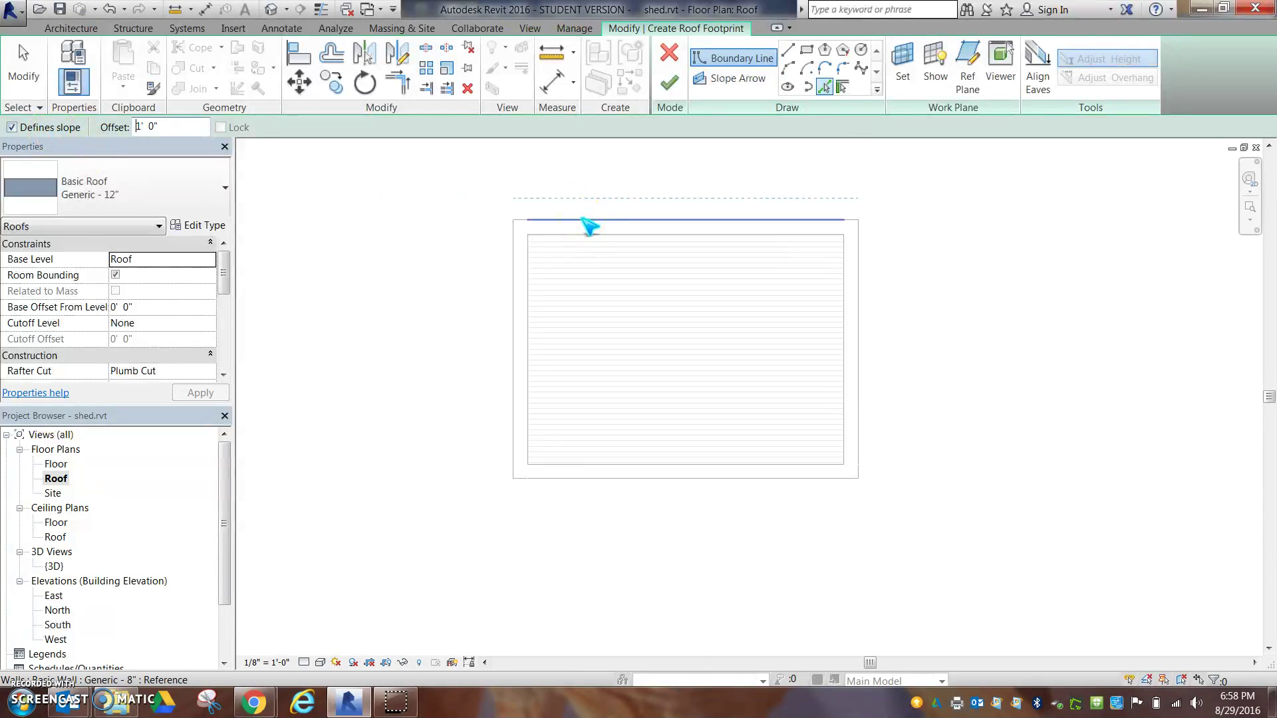
{"action": "left_click", "coordinate": [585, 225]}
{"action": "left_click", "coordinate": [586, 219]}
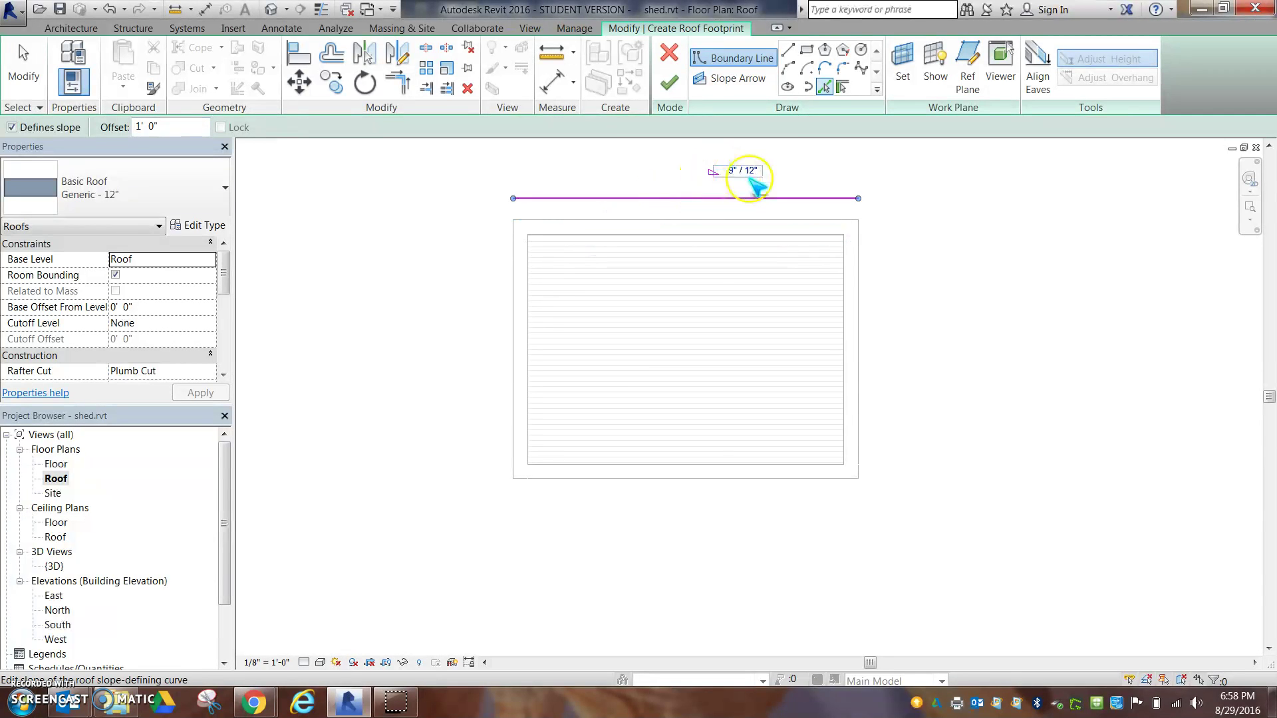
{"action": "left_click", "coordinate": [716, 480]}
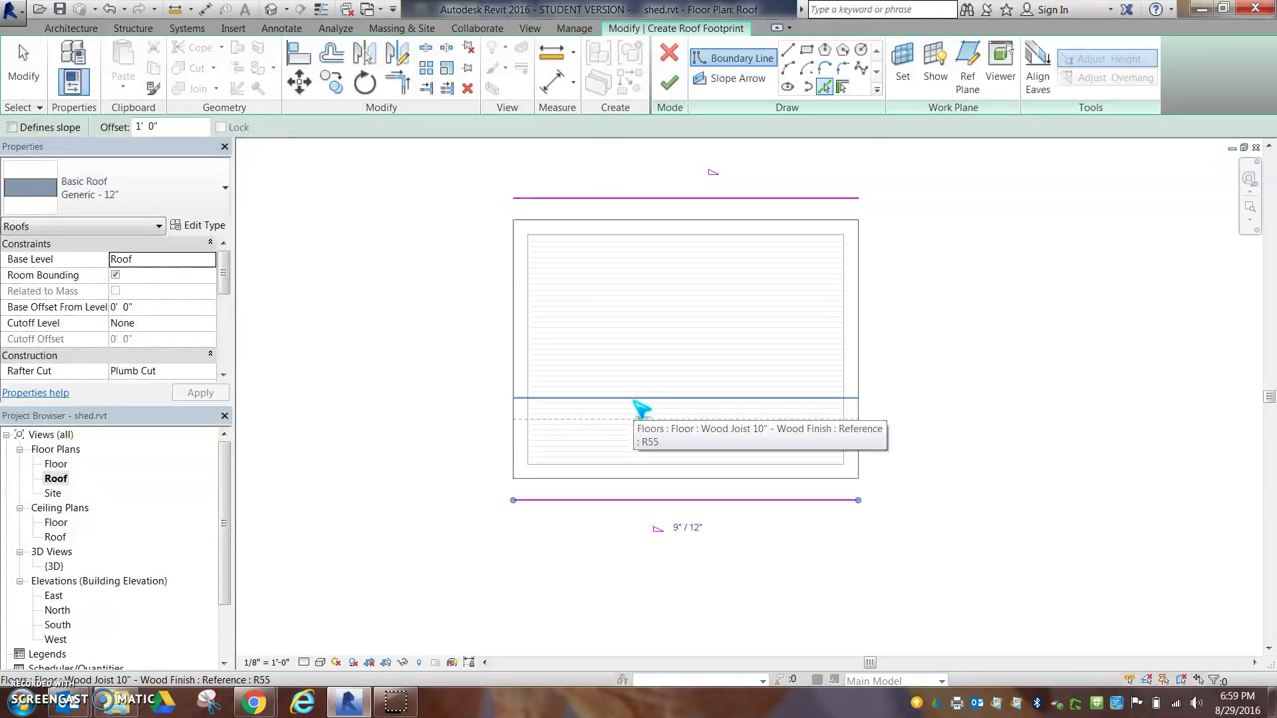
- Add boundary lines without slope, offset 1' outside the shed's two short side walls
{"action": "left_click", "coordinate": [640, 277]}
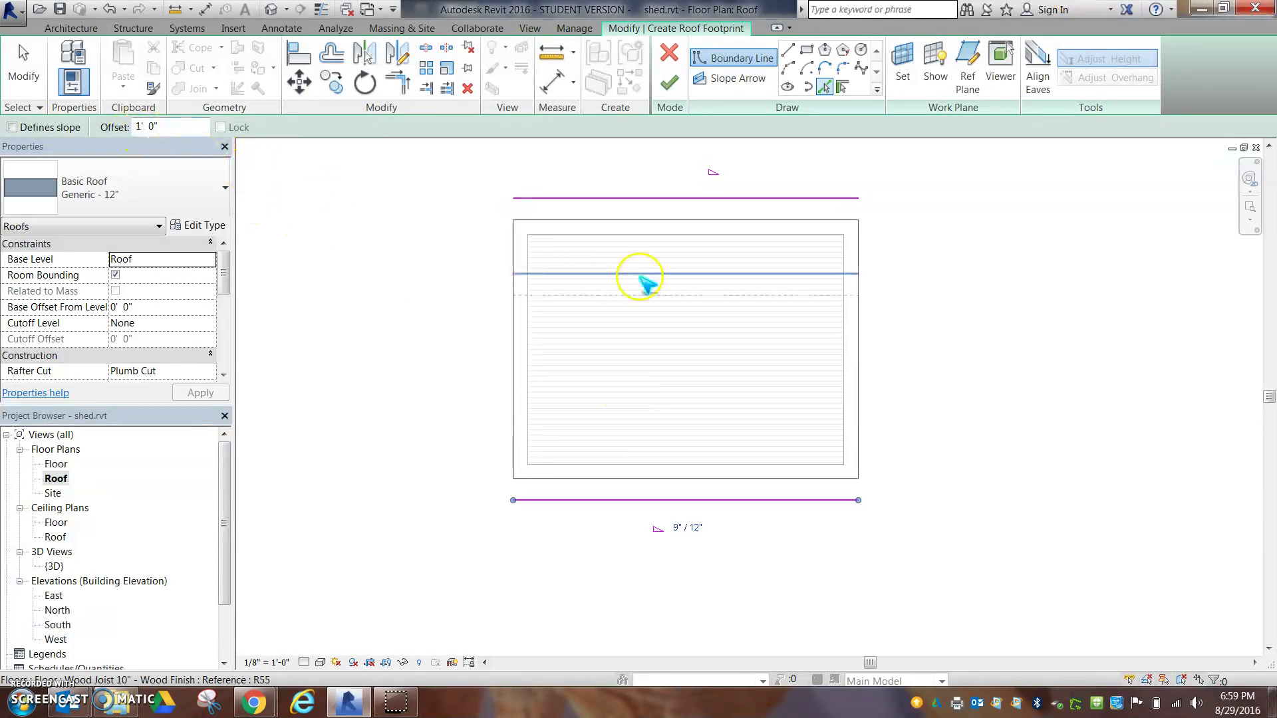
{"action": "left_click", "coordinate": [519, 331]}
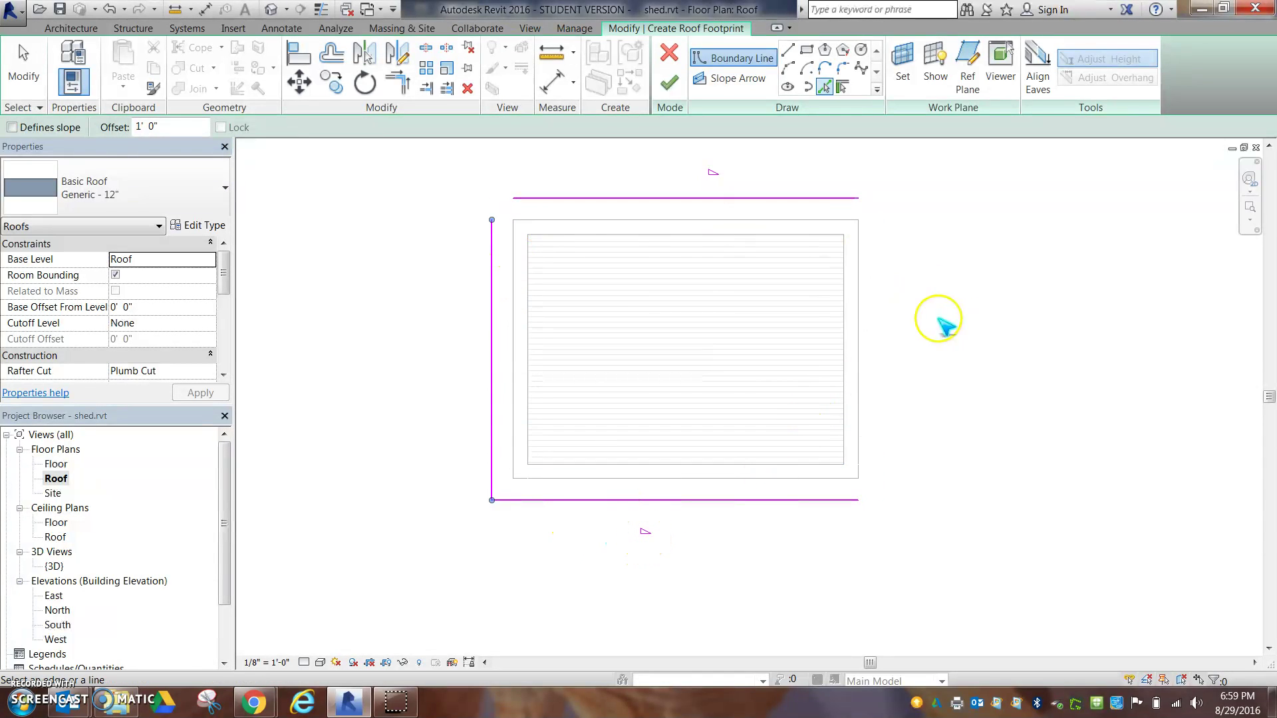
{"action": "left_click", "coordinate": [865, 347]}
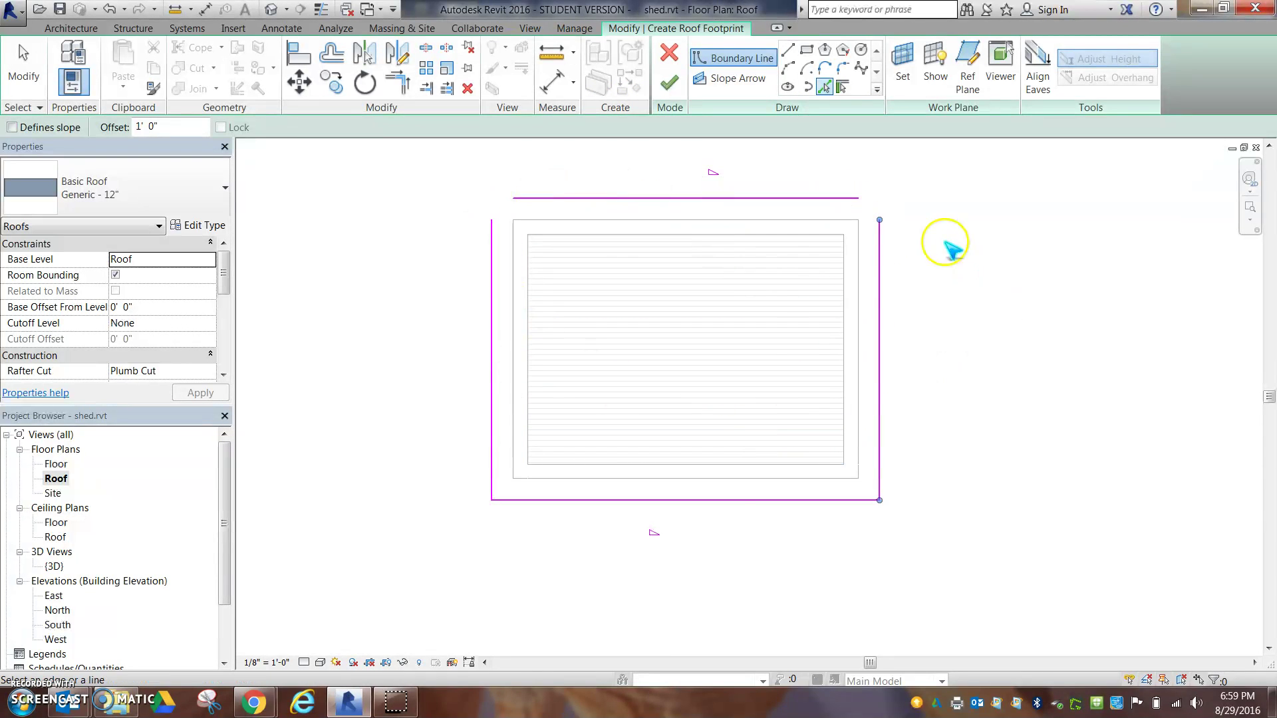
- Trim and extend the boundary lines at the two open corners on the plan's upper edge to close the roof footprint
{"action": "left_click", "coordinate": [402, 83]}
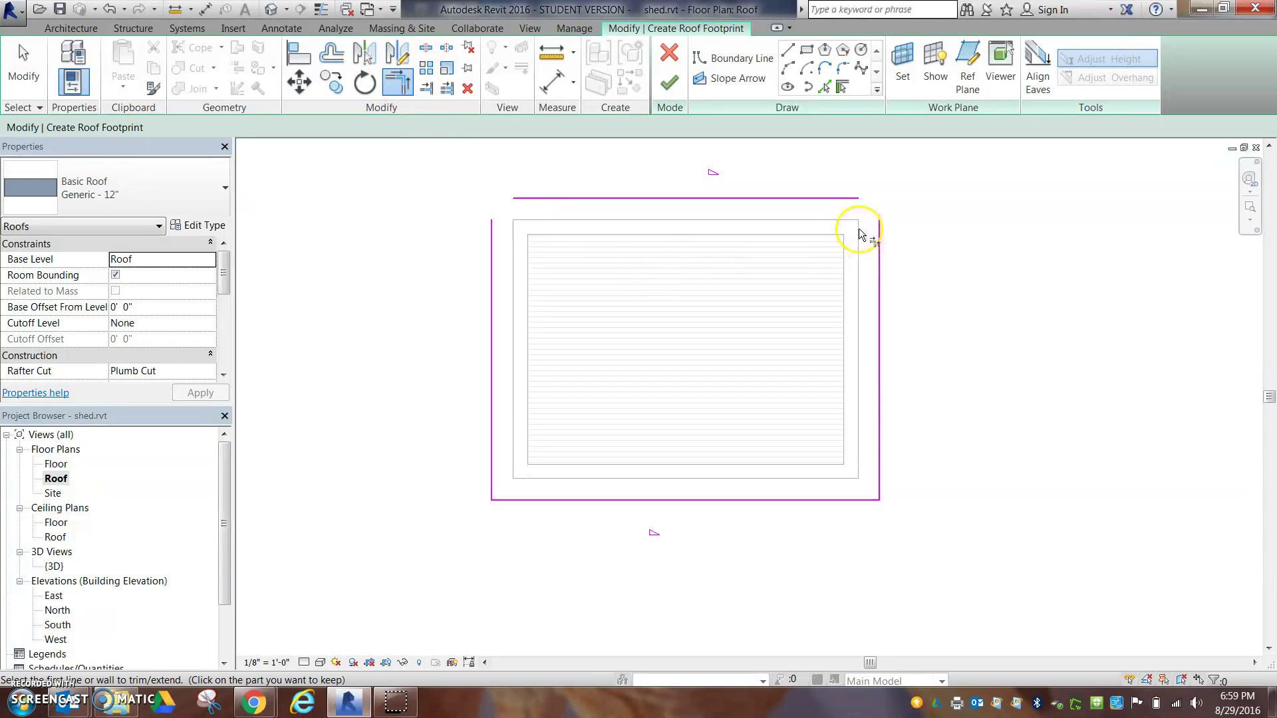
{"action": "left_click", "coordinate": [854, 198]}
{"action": "left_click", "coordinate": [879, 233]}
{"action": "left_click", "coordinate": [522, 199]}
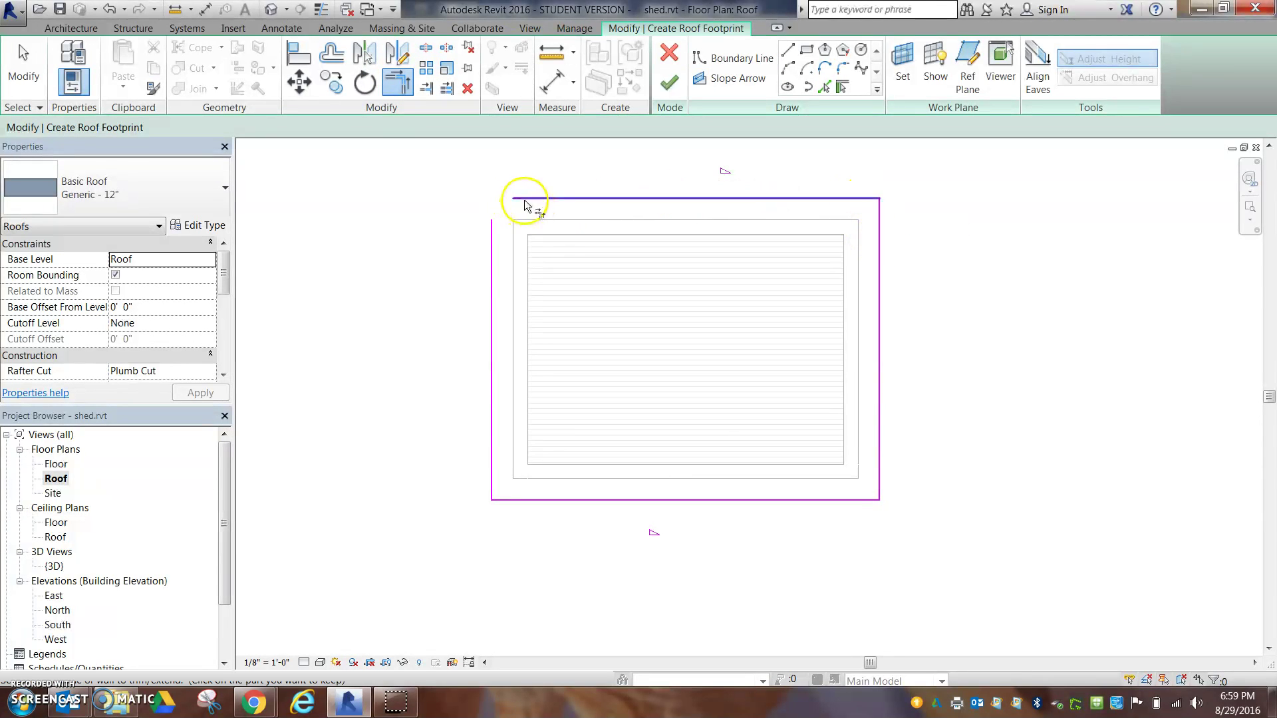
{"action": "left_click", "coordinate": [495, 233]}
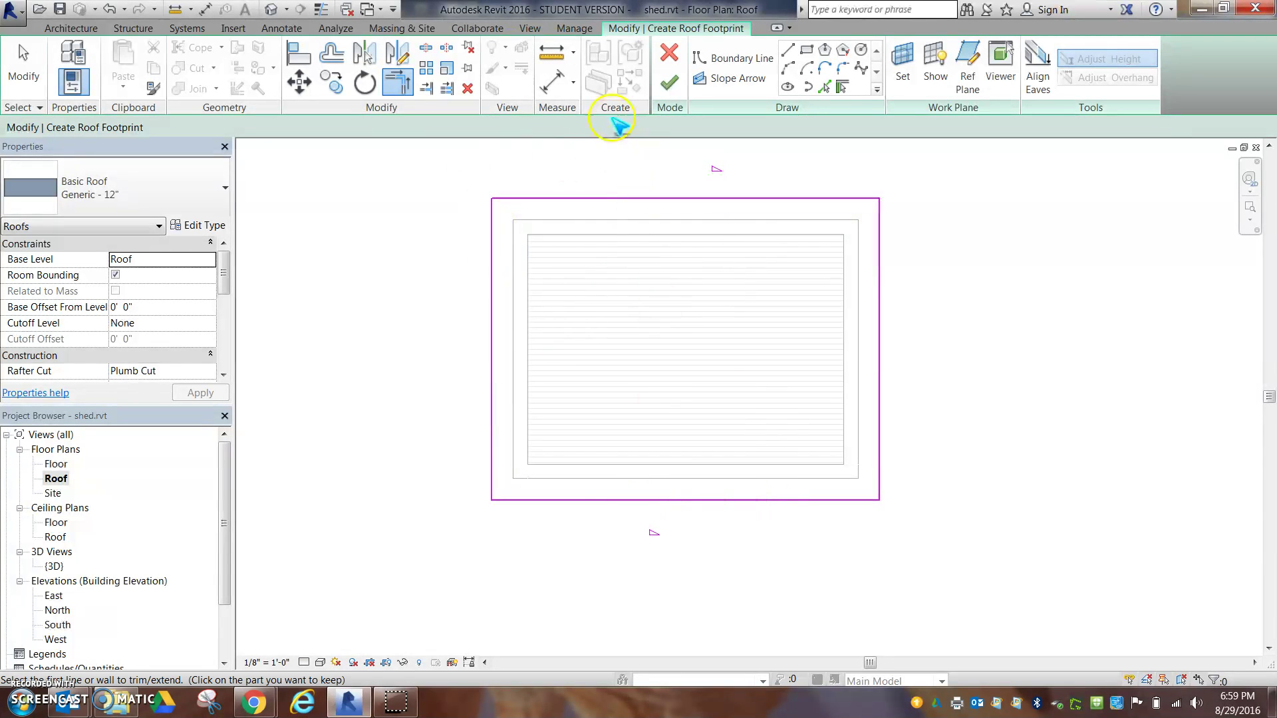
- Finish the roof footprint and attach the highlighted walls to the roof
{"action": "left_click", "coordinate": [670, 83]}
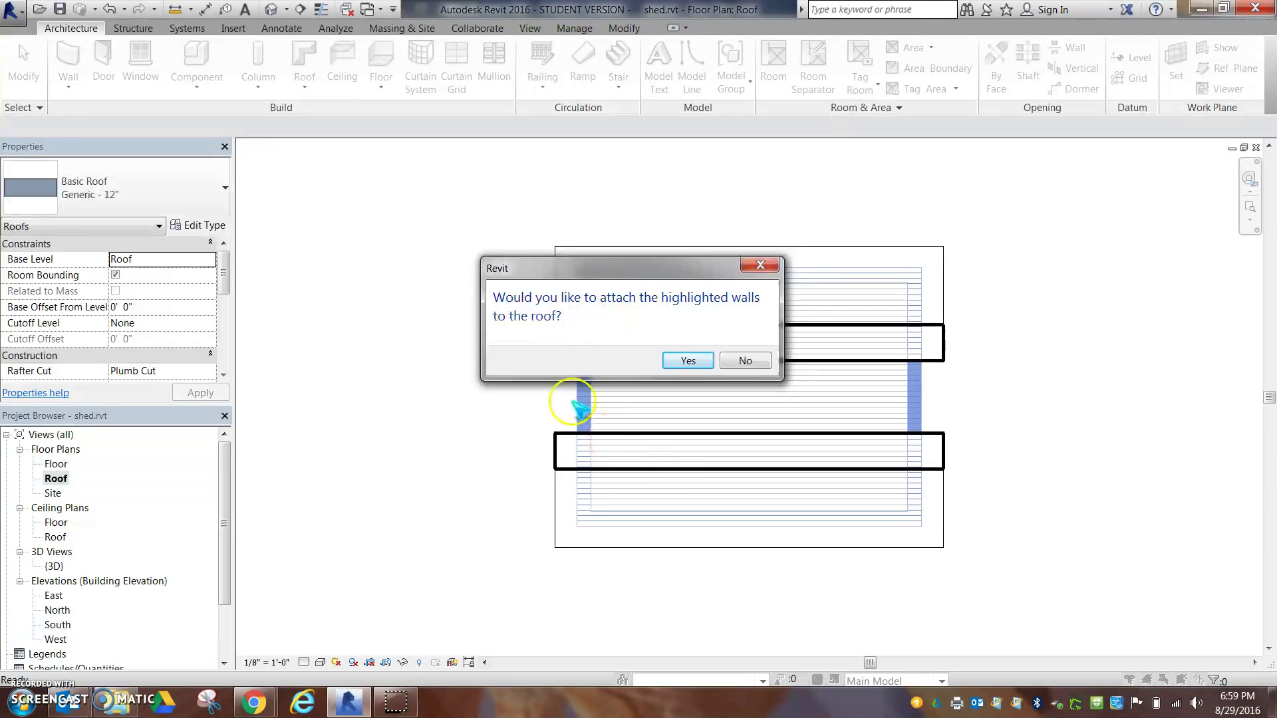
{"action": "left_click", "coordinate": [688, 361]}
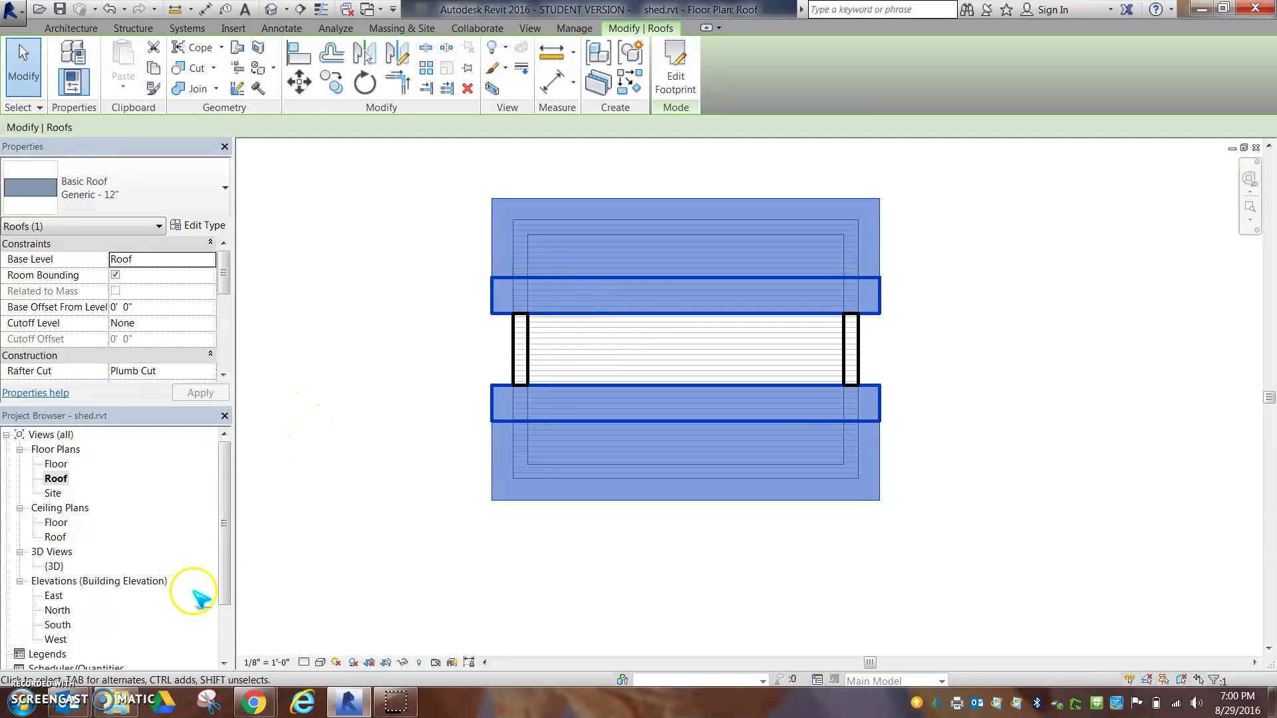
- Open the 3D view, examine the roof and attached gable walls from several sides, and return to the home orientation
{"action": "left_click_drag", "start_coordinate": [221, 568], "coordinate": [225, 599]}
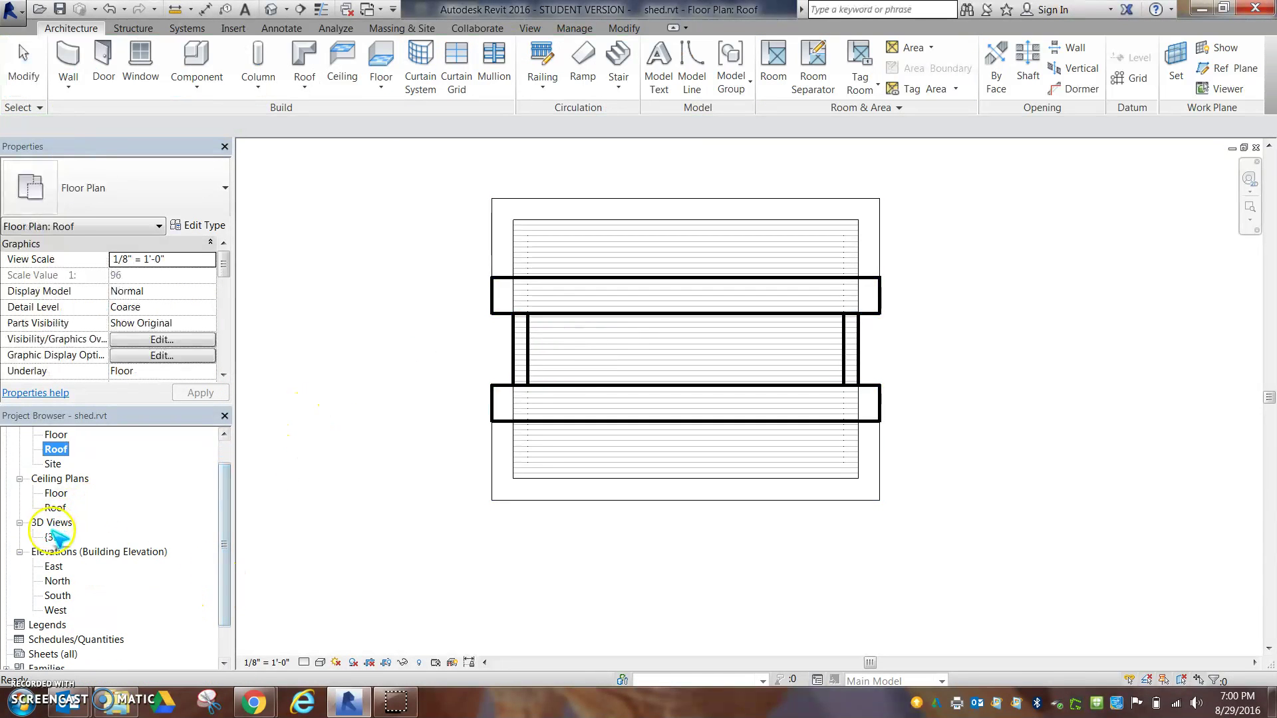
{"action": "double_click", "coordinate": [53, 539]}
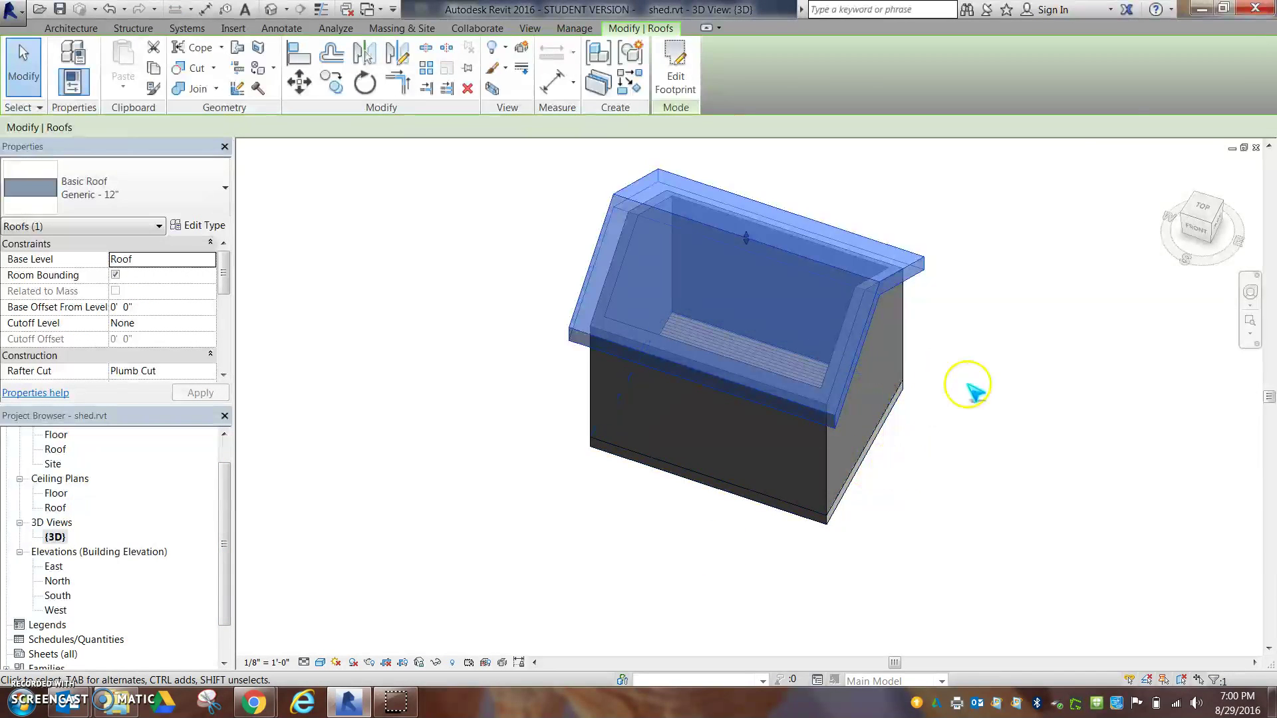
{"action": "left_click", "coordinate": [971, 387]}
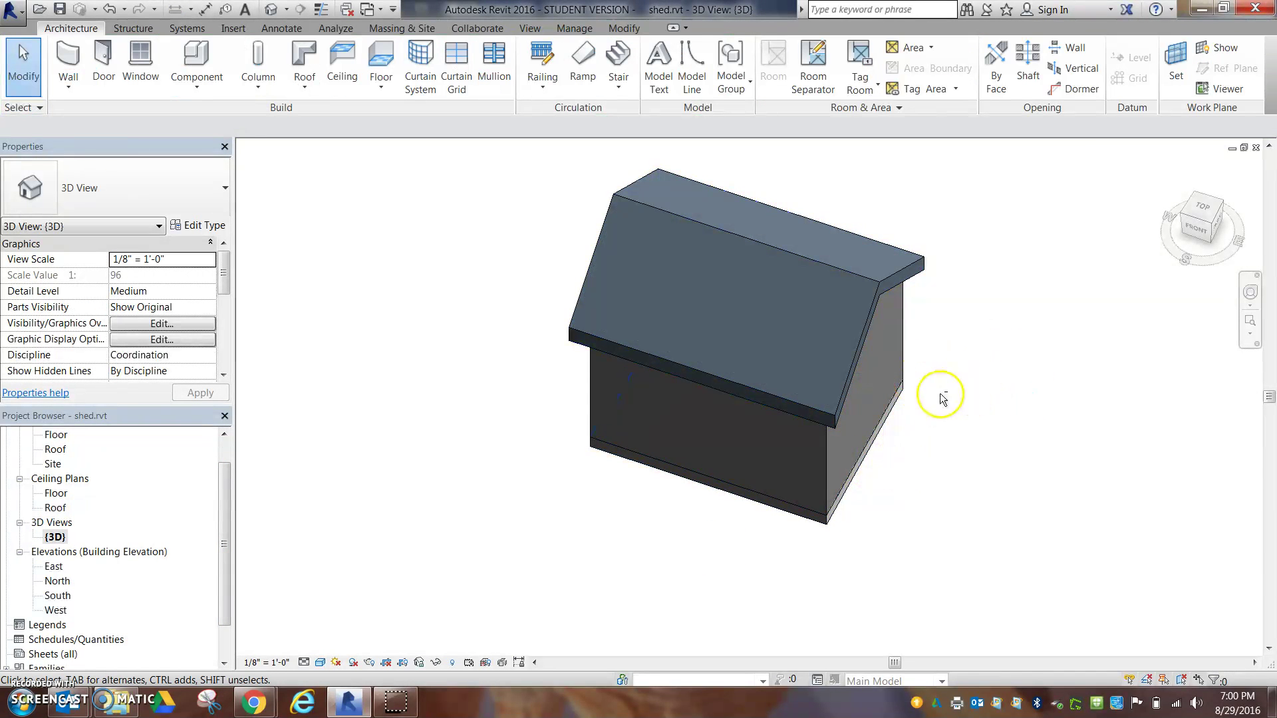
{"action": "middle_click_drag", "start_coordinate": [919, 450], "coordinate": [738, 81], "text": "shift"}
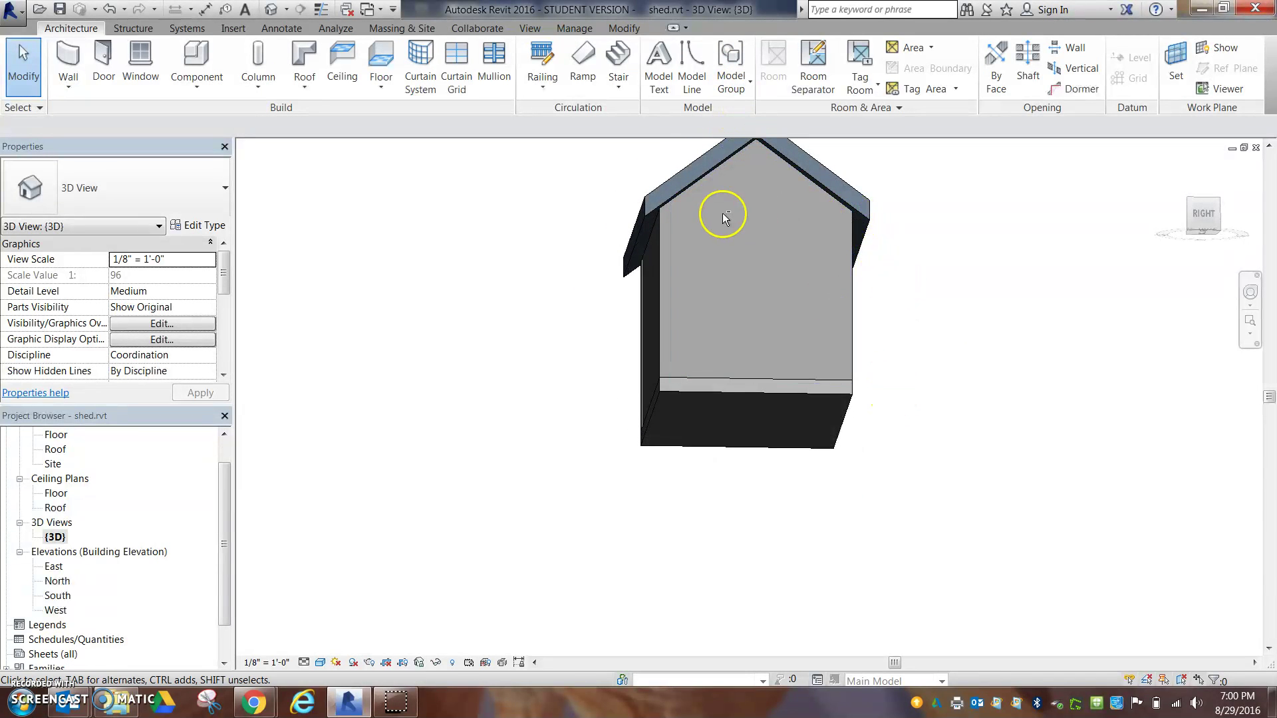
{"action": "middle_click_drag", "start_coordinate": [764, 304], "coordinate": [814, 321], "text": "shift"}
{"action": "middle_click_drag", "start_coordinate": [803, 217], "coordinate": [715, 165], "text": "shift"}
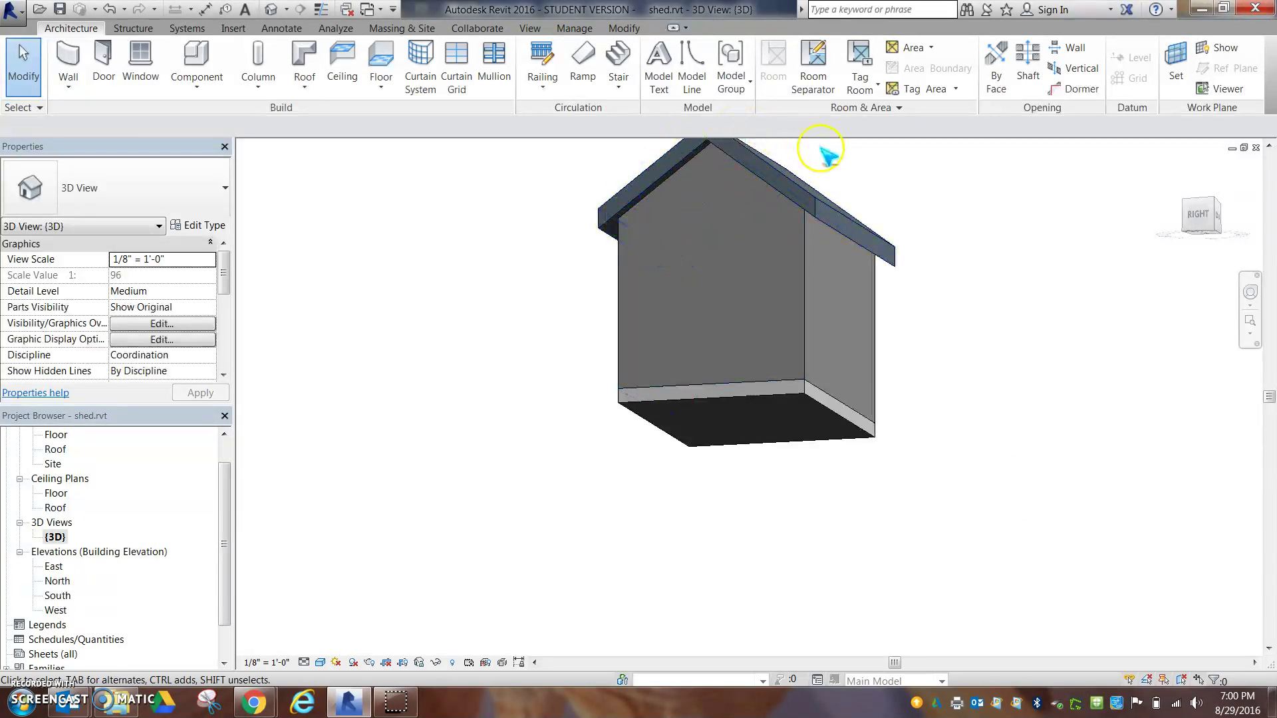
{"action": "middle_click_drag", "start_coordinate": [570, 348], "coordinate": [1272, 161], "text": "shift"}
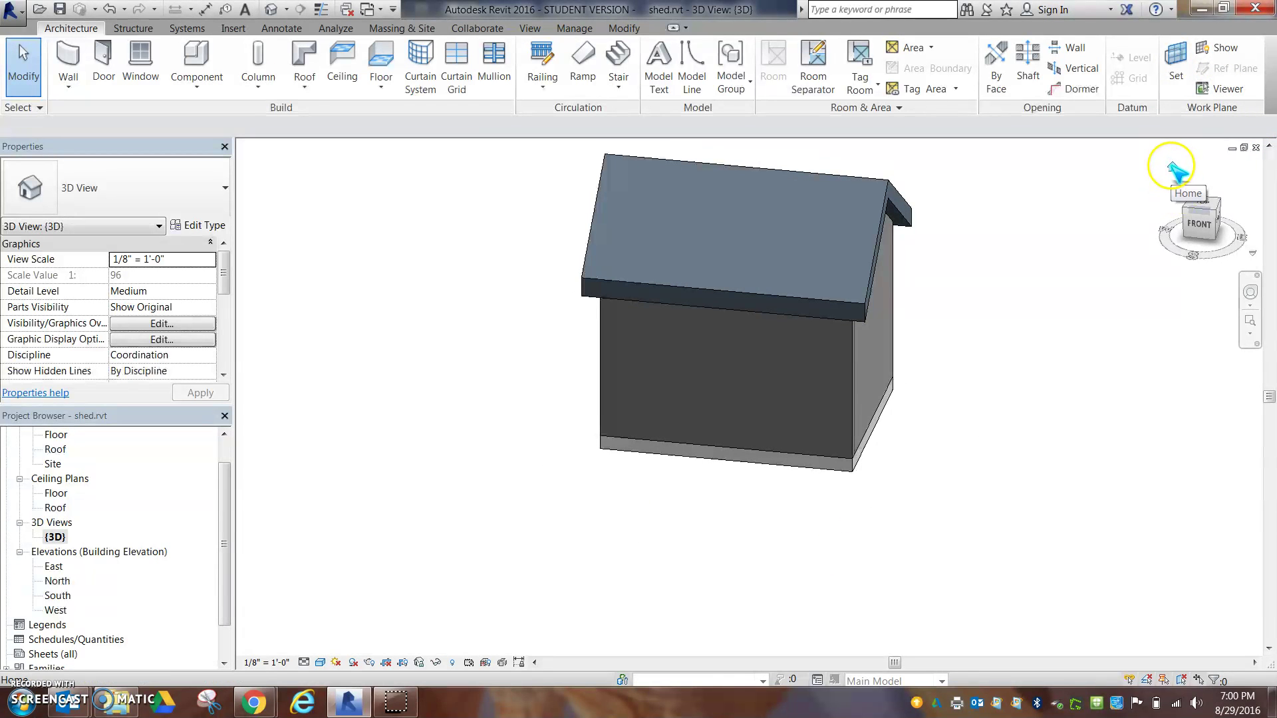
{"action": "left_click", "coordinate": [1177, 175]}
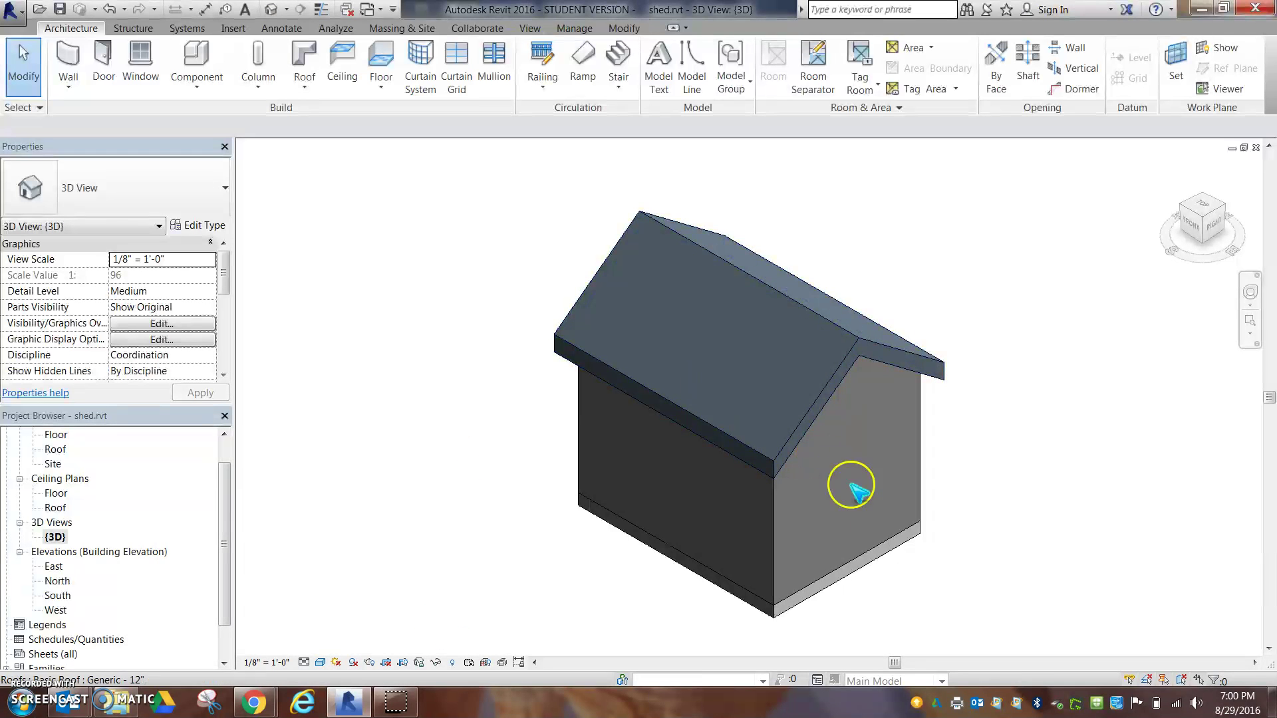
{"action": "left_click", "coordinate": [779, 516]}
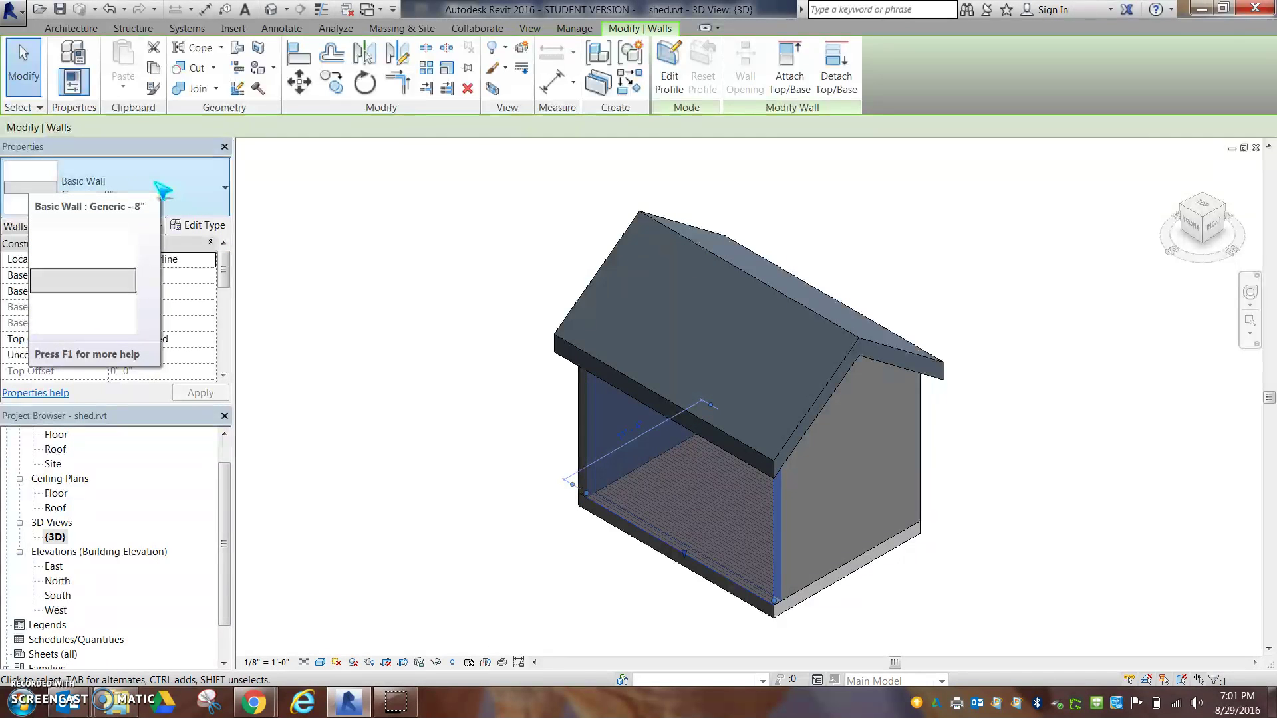
{"action": "left_click", "coordinate": [182, 195]}
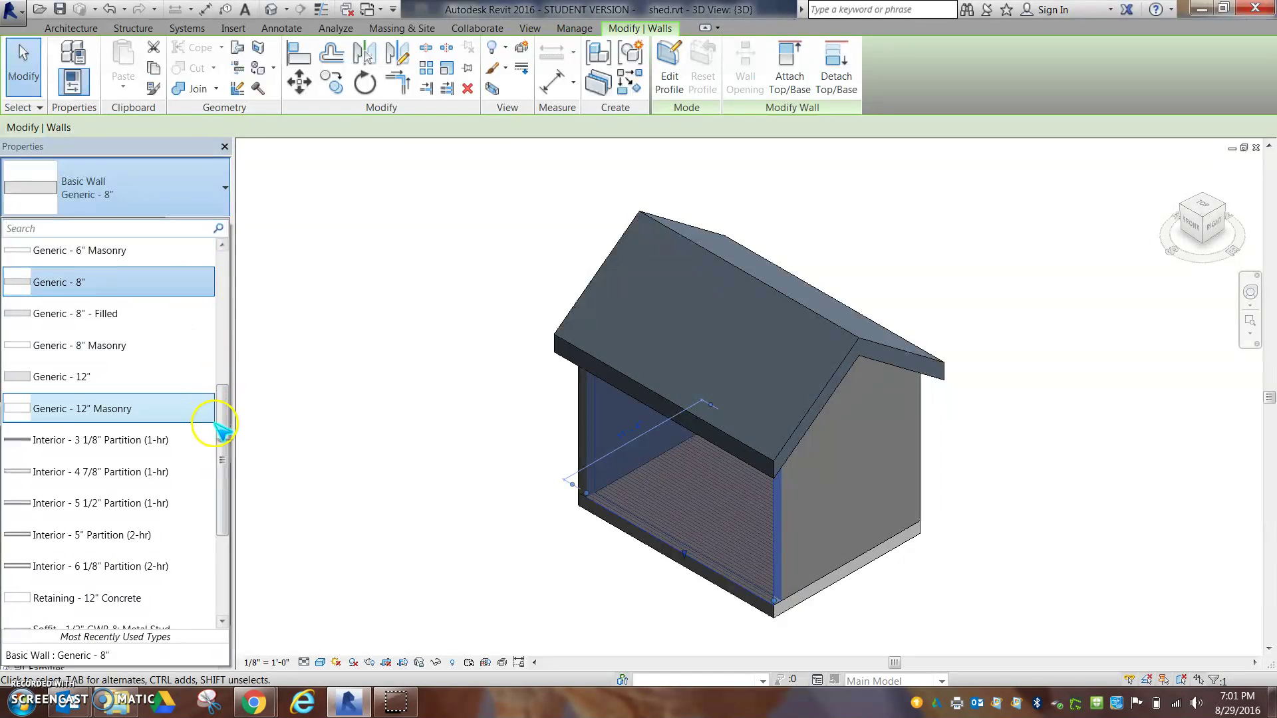
{"action": "key", "text": "Escape"}
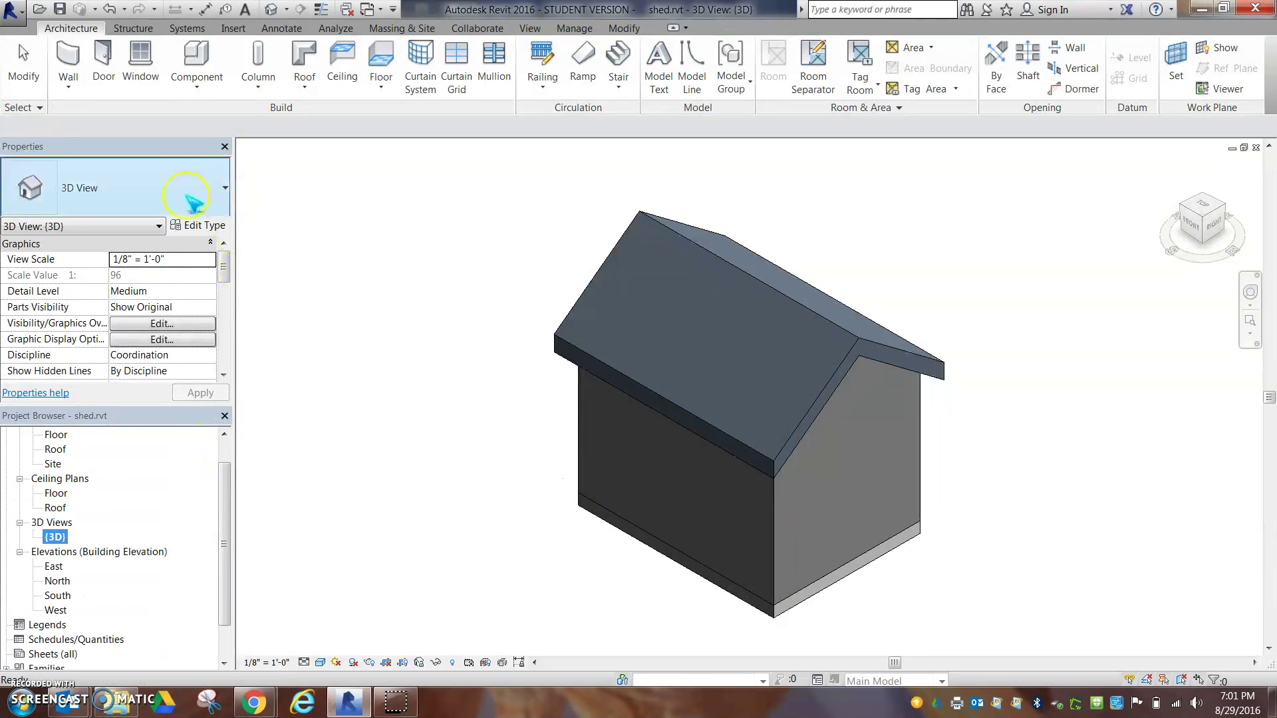
{"action": "left_click", "coordinate": [193, 199]}
{"action": "left_click", "coordinate": [880, 590]}
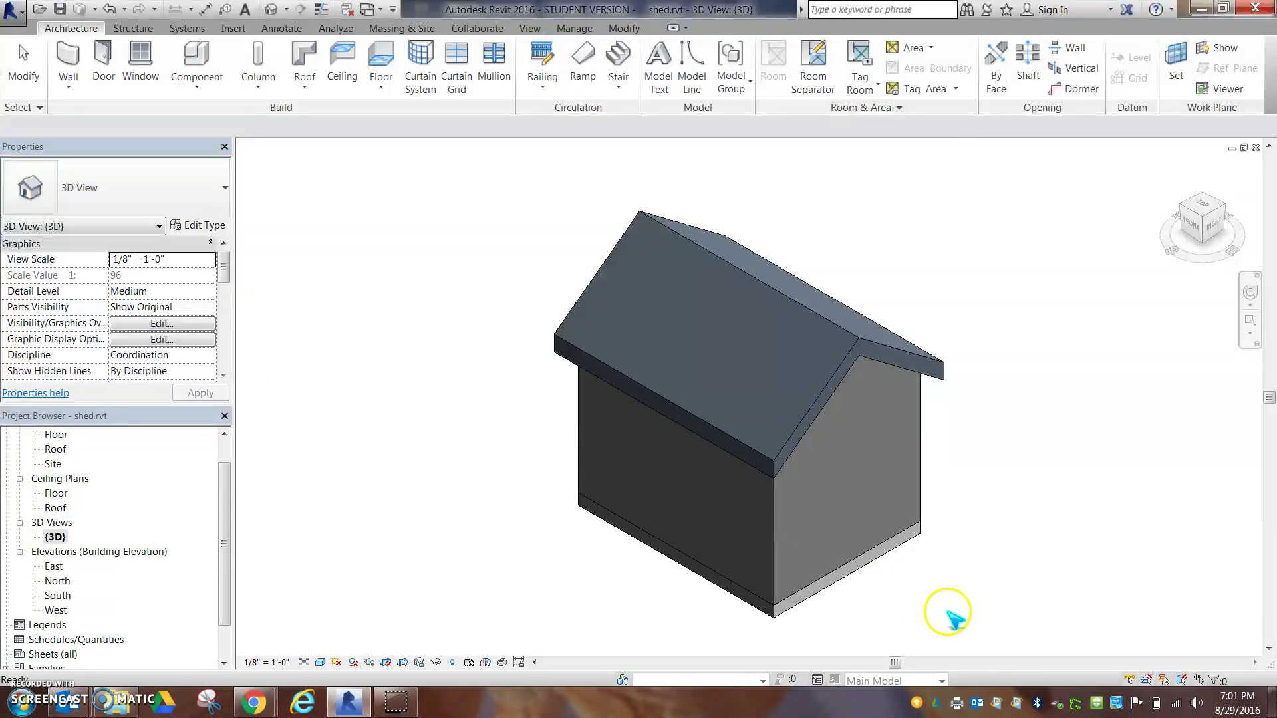
{"action": "left_click", "coordinate": [778, 549]}
{"action": "key", "text": "Escape"}
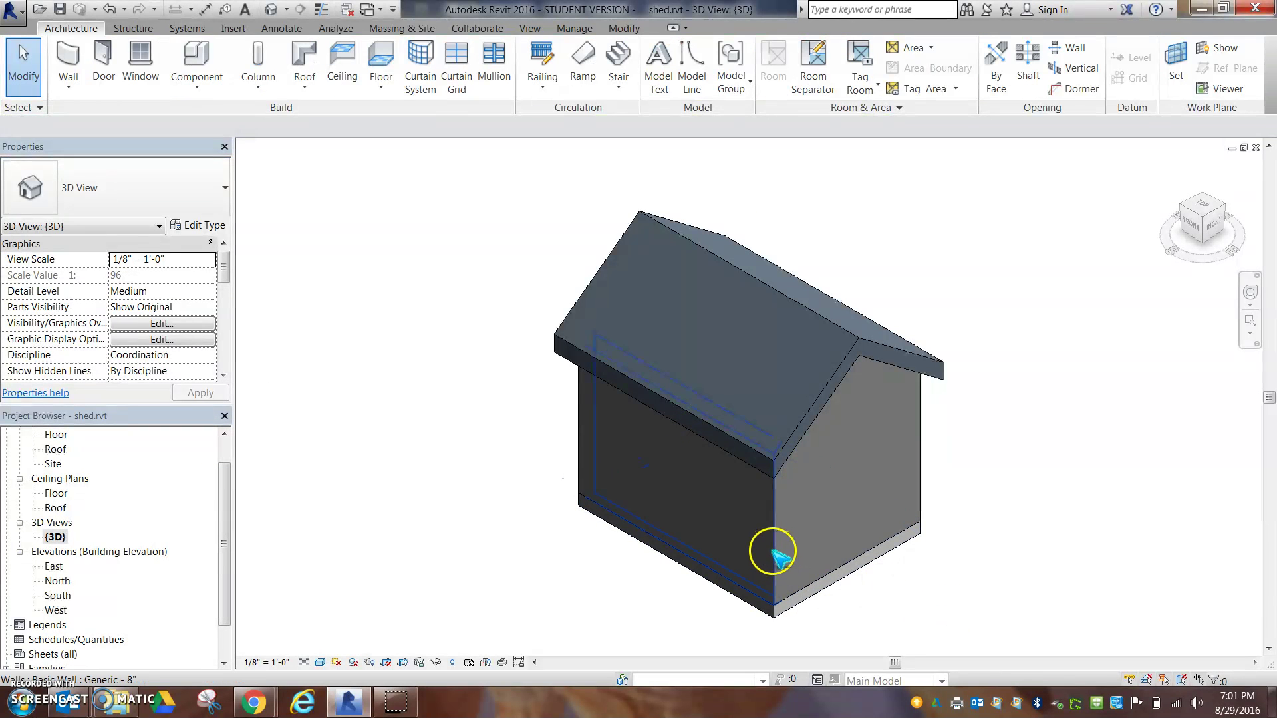
- Change the shed's long front wall type to Exterior - Brick on Mtl. Stud
{"action": "left_click", "coordinate": [778, 556]}
{"action": "left_click", "coordinate": [212, 193]}
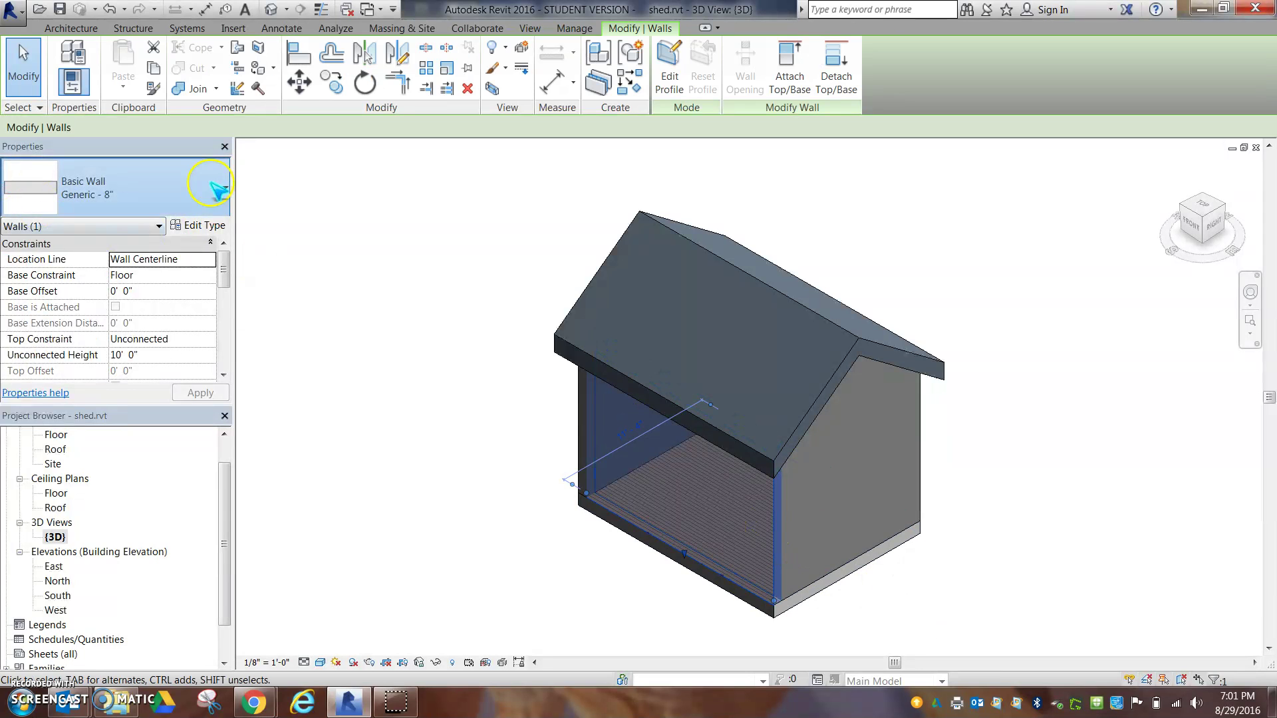
{"action": "left_click_drag", "start_coordinate": [228, 393], "coordinate": [222, 242]}
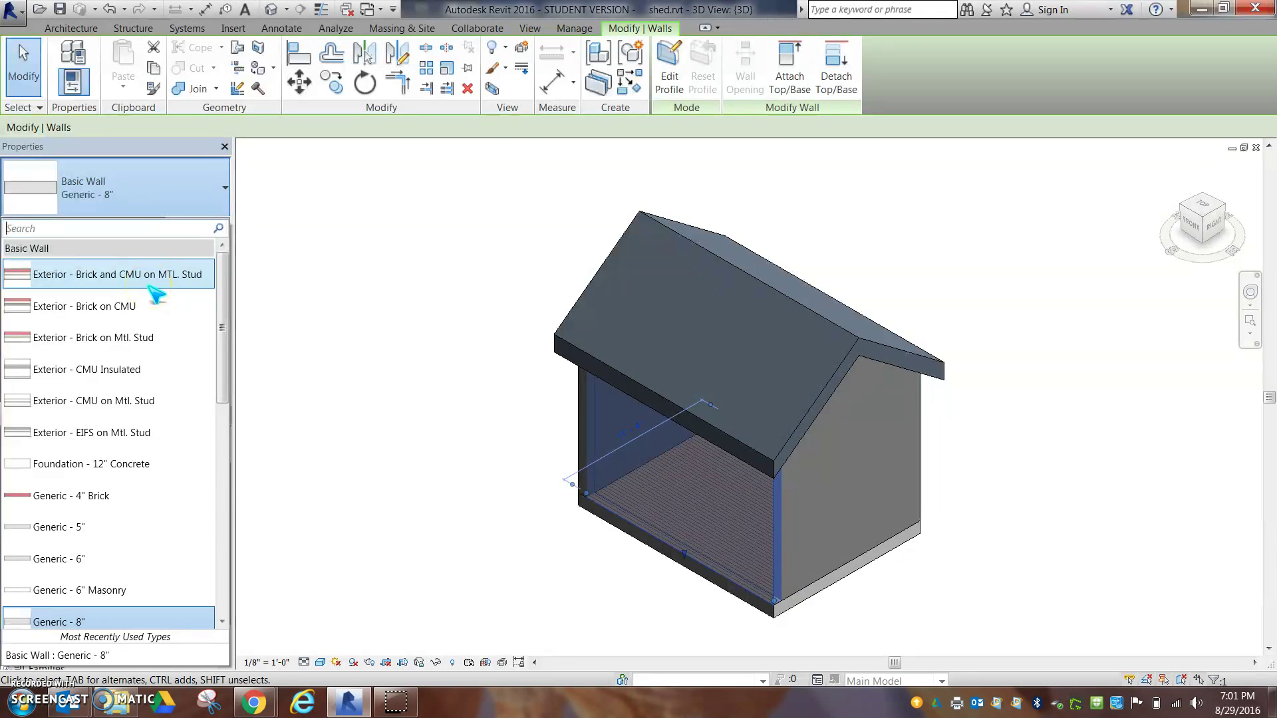
{"action": "left_click", "coordinate": [142, 316]}
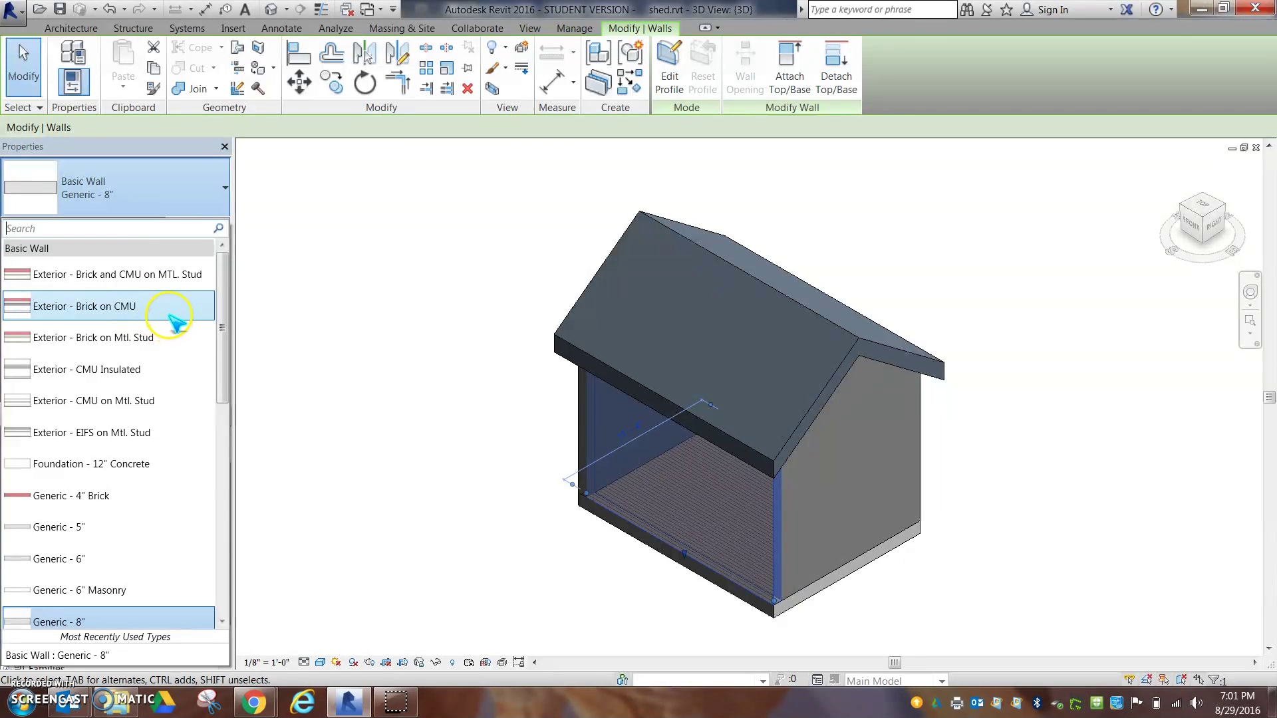
{"action": "left_click", "coordinate": [107, 344]}
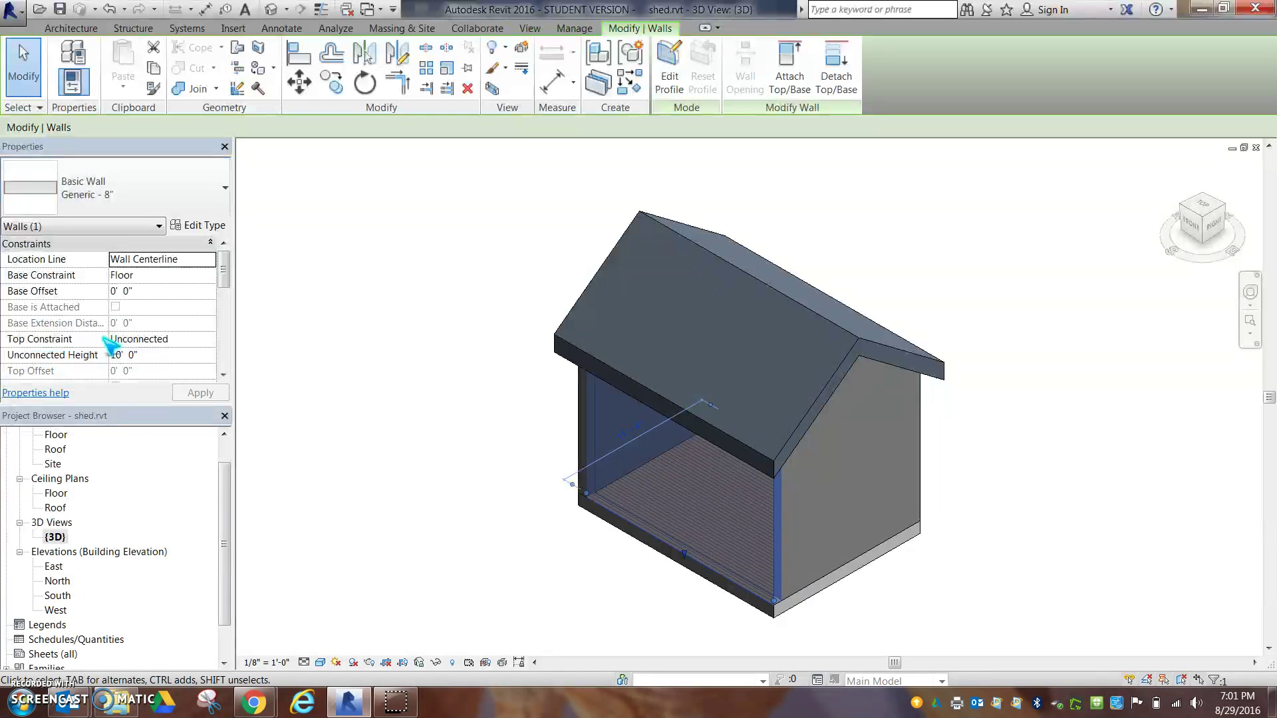
{"action": "left_click", "coordinate": [419, 512]}
{"action": "middle_click_drag", "start_coordinate": [796, 536], "coordinate": [750, 314], "text": "shift"}
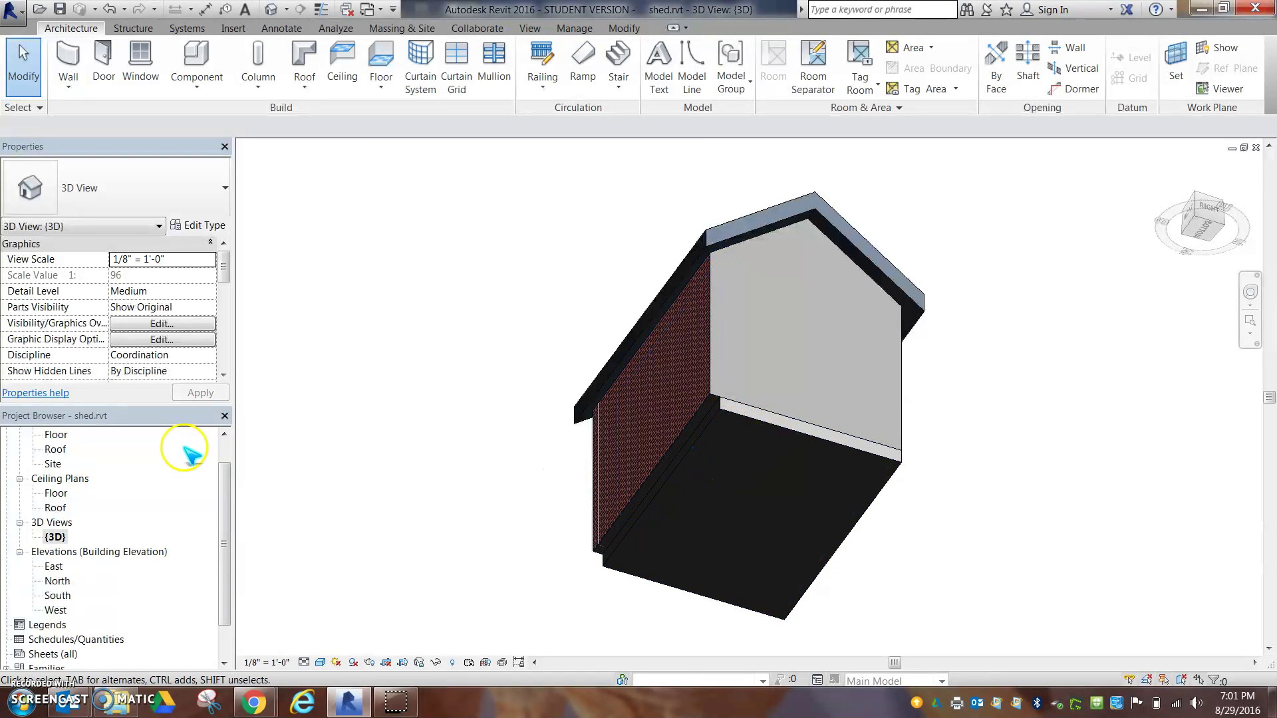
- Open the Floor plan view and set the shed's overall depth dimension to 12' by moving the brick front wall
{"action": "scroll", "coordinate": [226, 451], "scroll_direction": "up", "scroll_amount": 2}
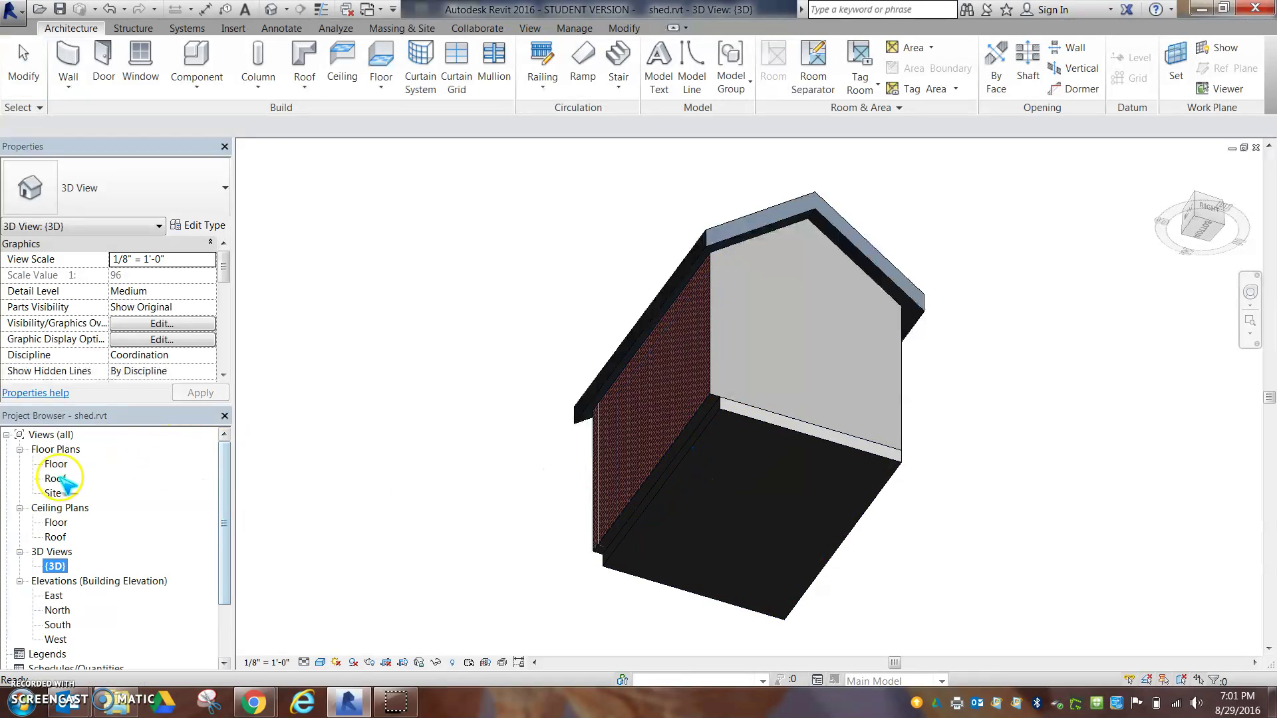
{"action": "double_click", "coordinate": [56, 463]}
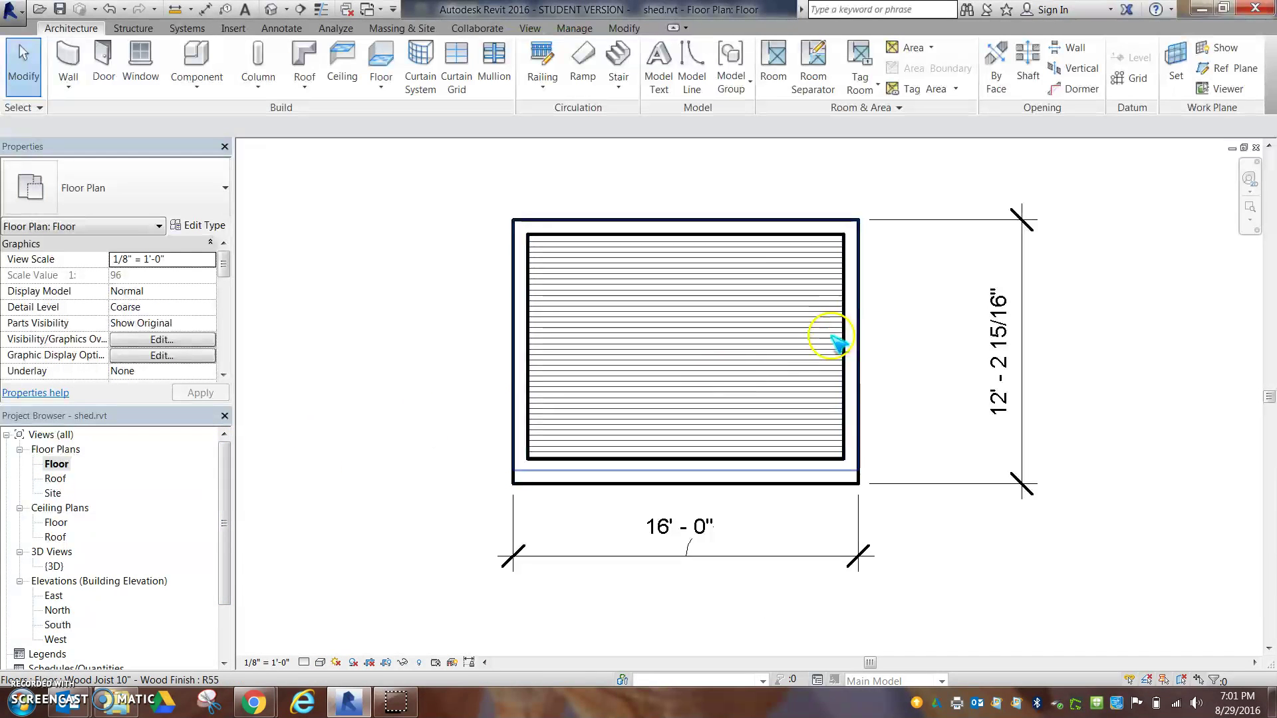
{"action": "left_click", "coordinate": [796, 469]}
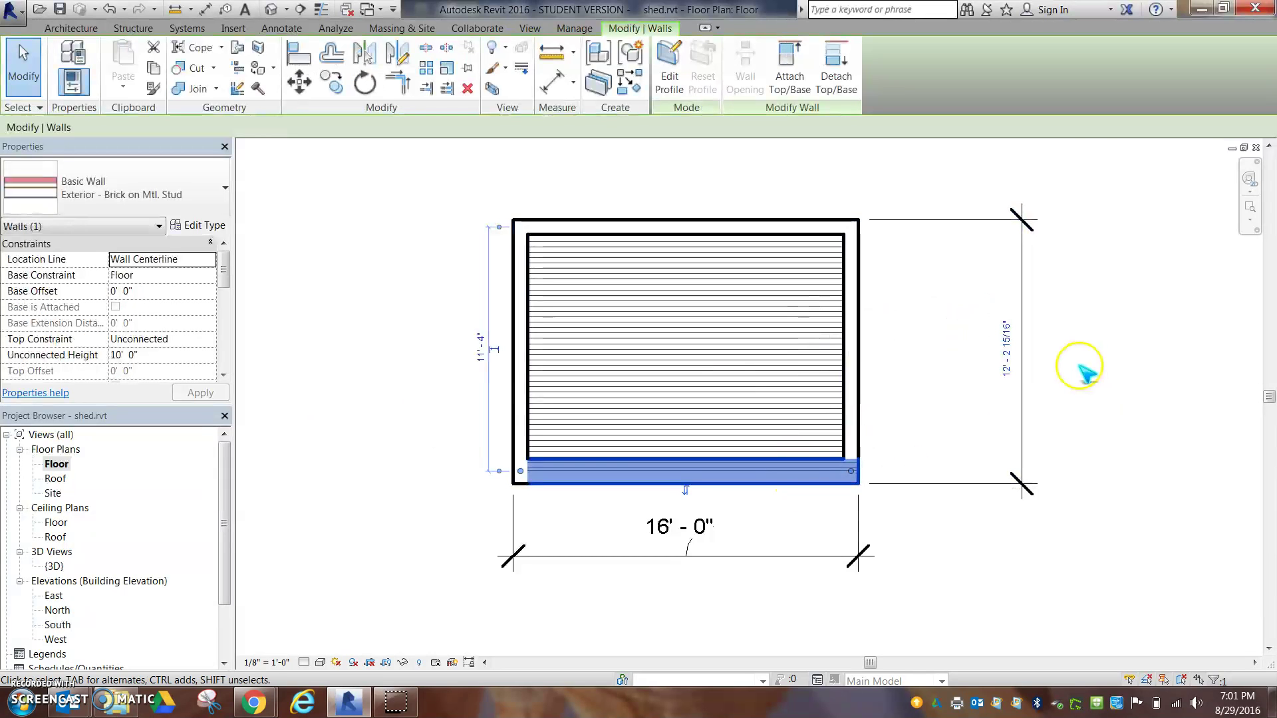
{"action": "left_click", "coordinate": [1008, 364]}
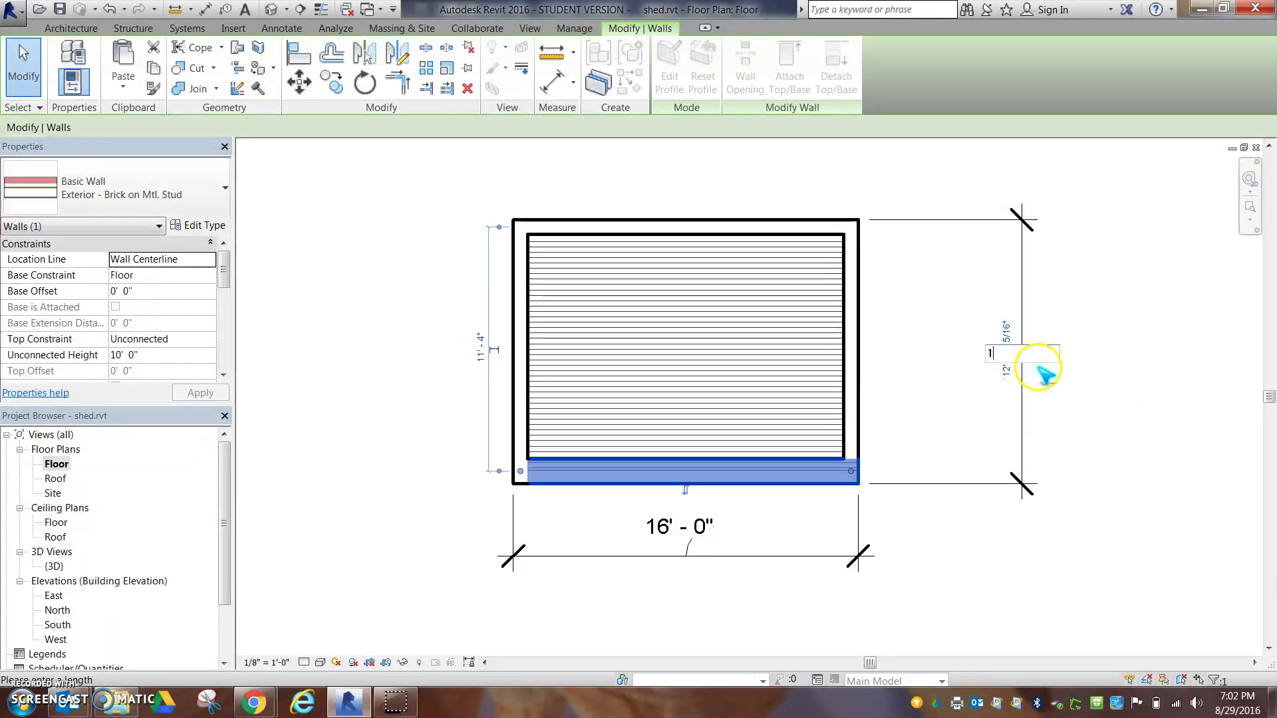
{"action": "type", "text": "12"}
{"action": "key", "text": "Return"}
{"action": "left_click", "coordinate": [1156, 395]}
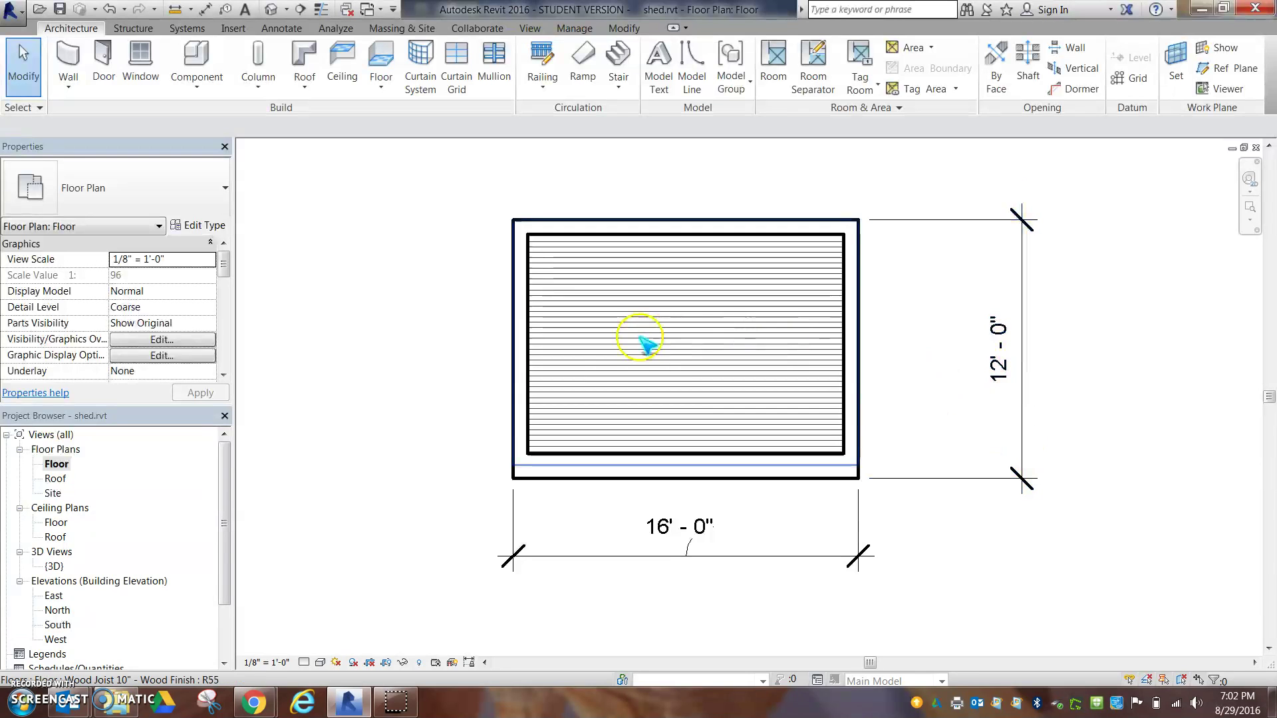
- Select the brick wall in plan and examine it in the 3D view at the home orientation
{"action": "left_click", "coordinate": [530, 372]}
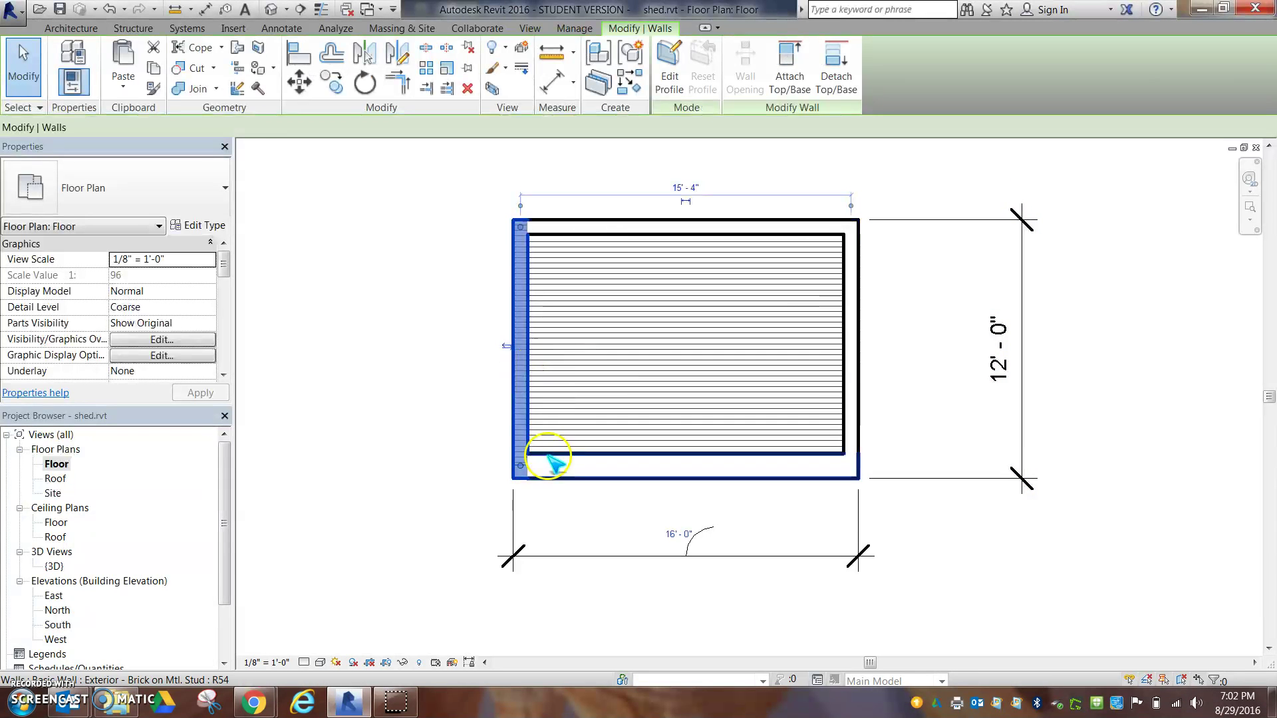
{"action": "left_click", "coordinate": [564, 461]}
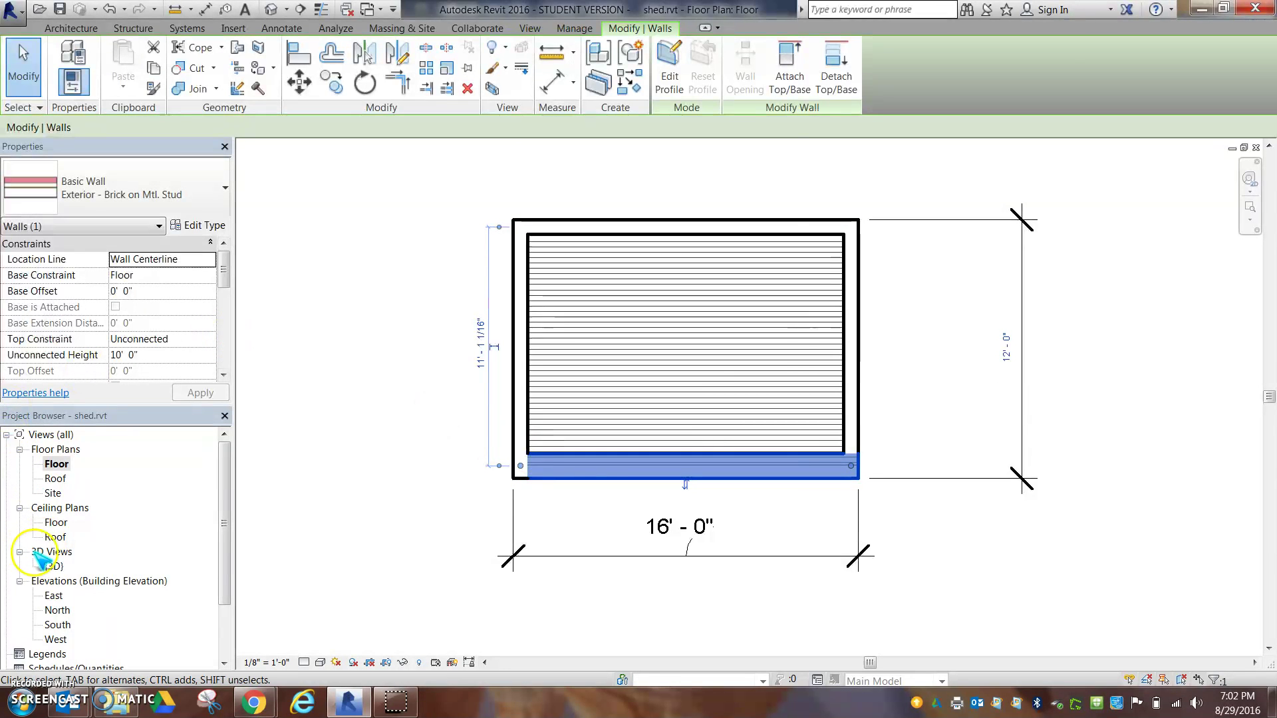
{"action": "left_click", "coordinate": [55, 566]}
{"action": "double_click", "coordinate": [55, 566]}
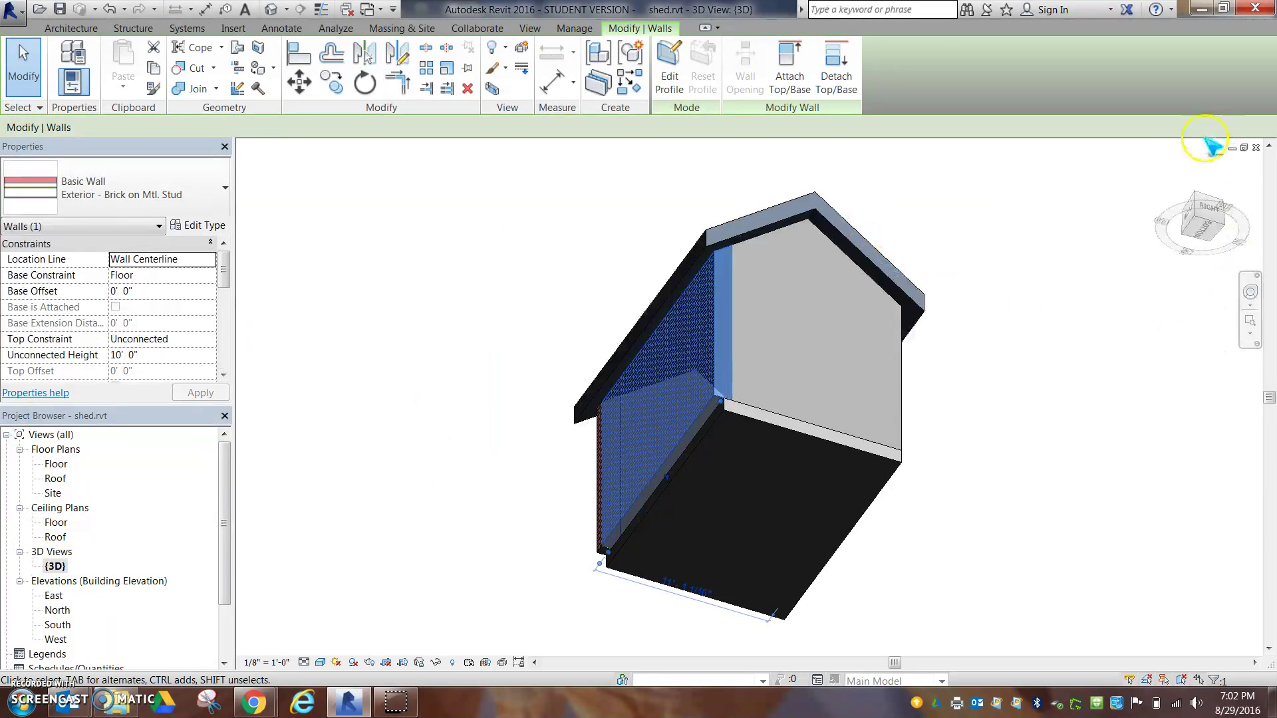
{"action": "left_click", "coordinate": [1174, 167]}
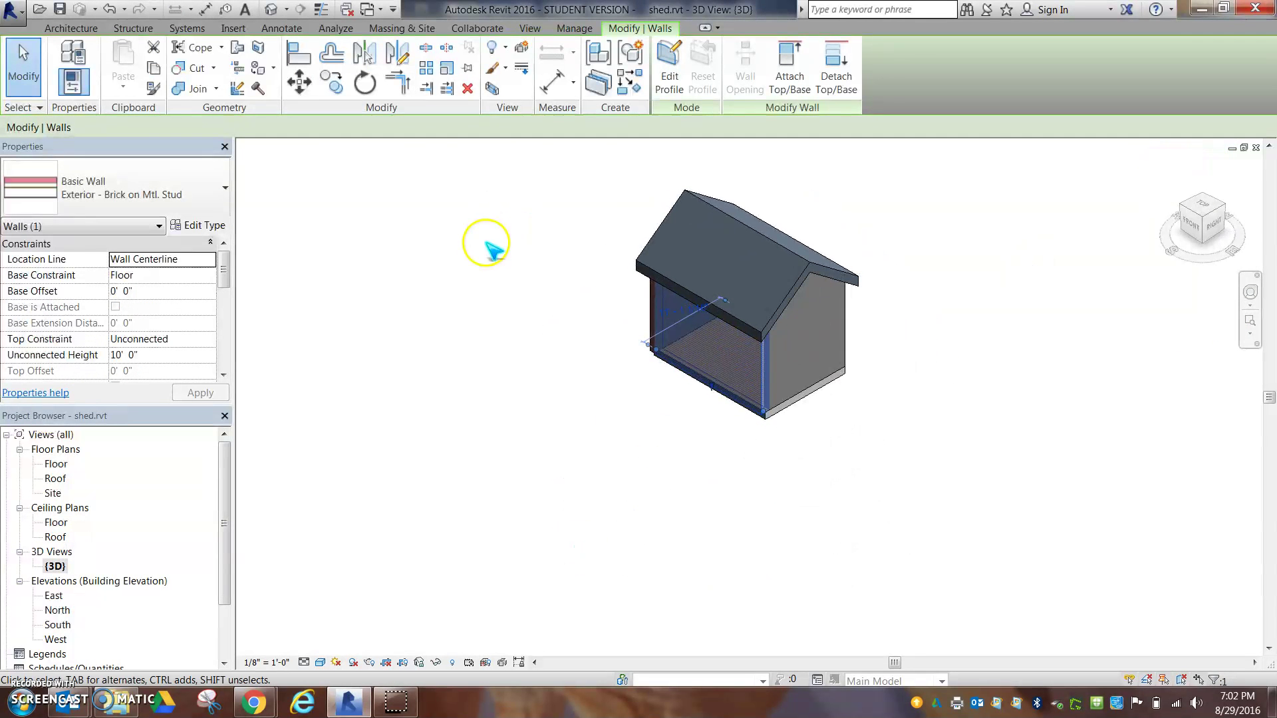
{"action": "left_click", "coordinate": [437, 273]}
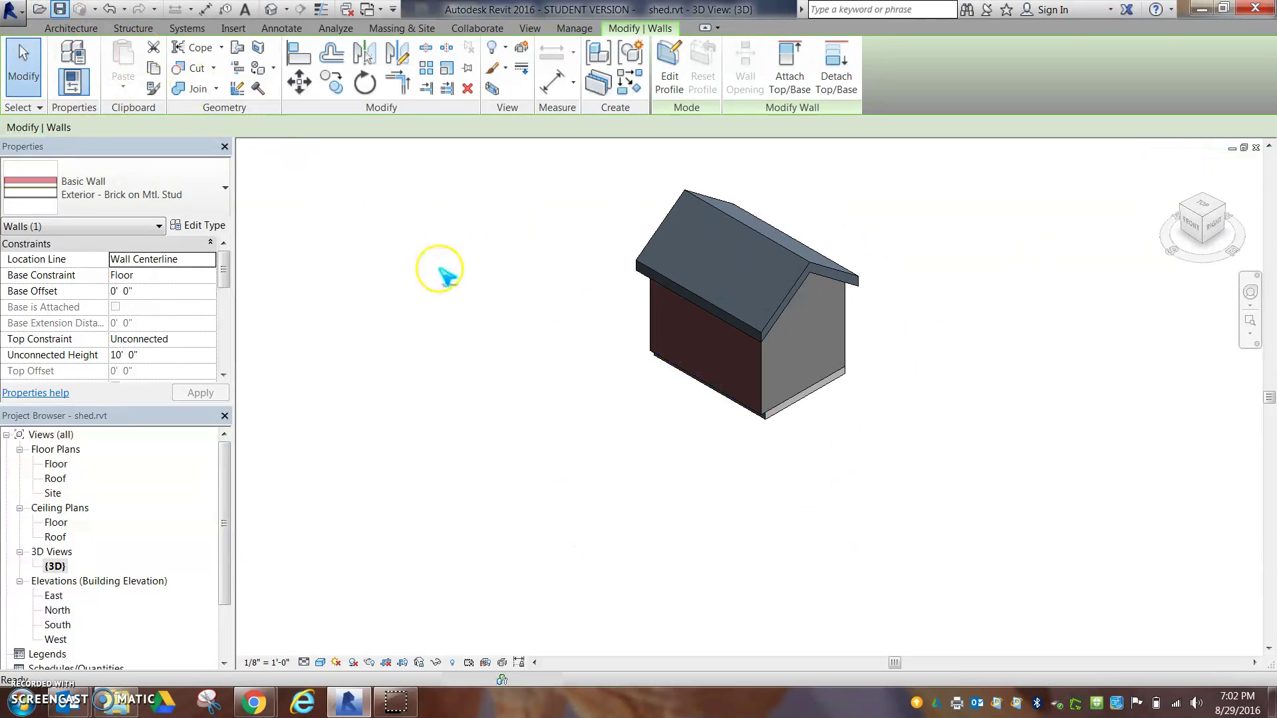